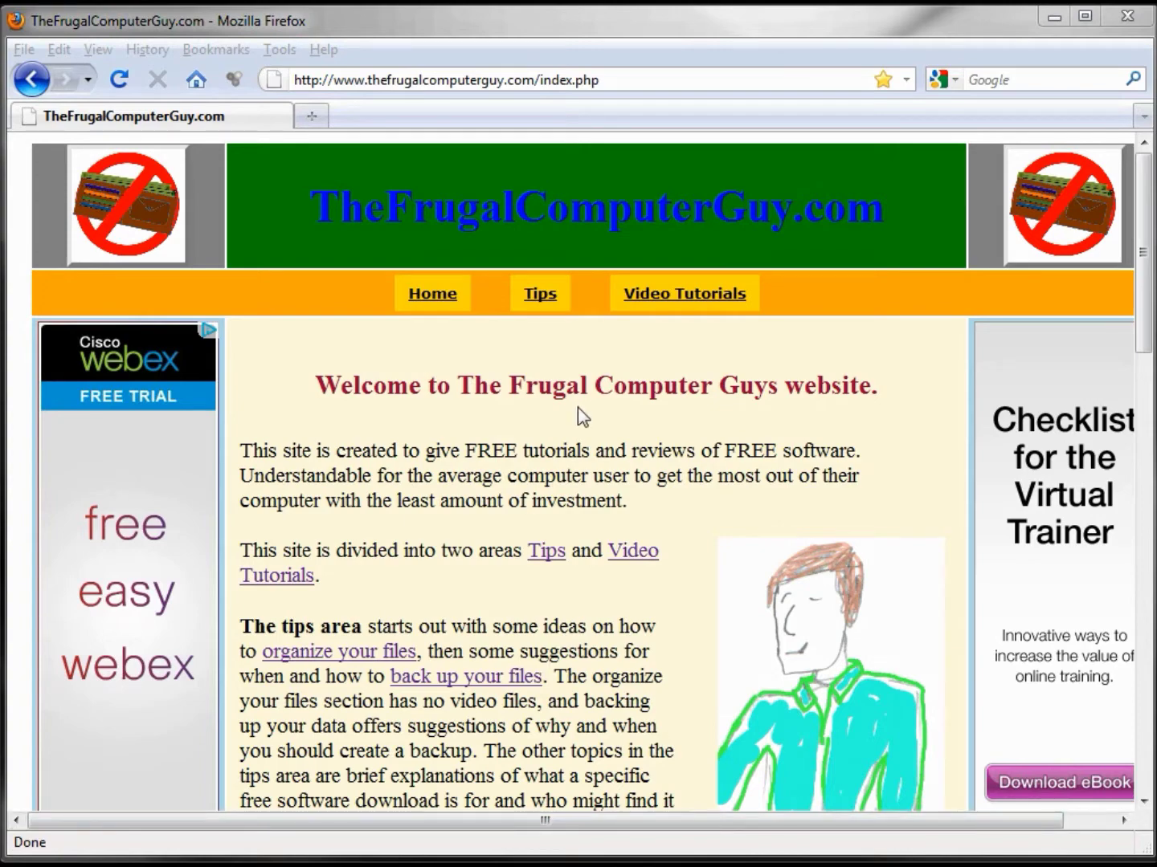
- Open the 'Libre Office: Writer' tutorial page from TheFrugalComputerGuy.com's Video Tutorials list
click(671, 297)
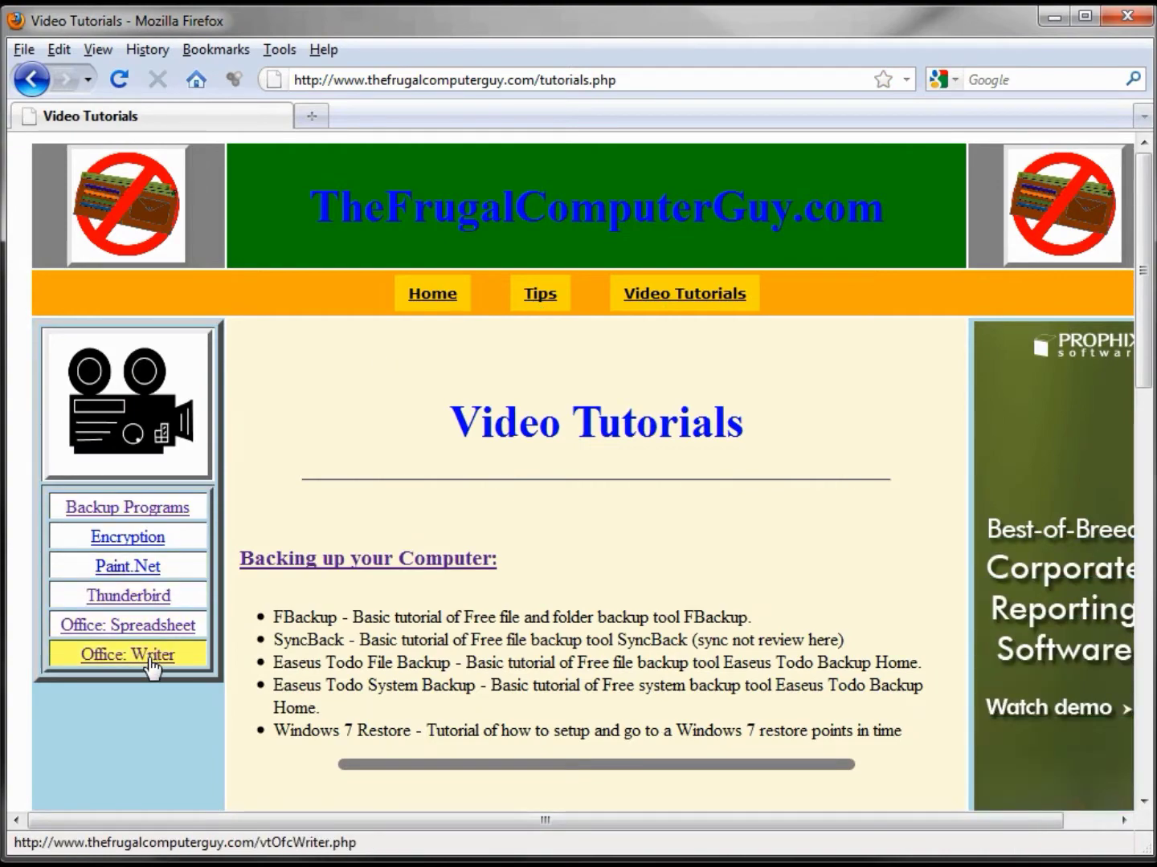
scroll(149, 662, down, 15)
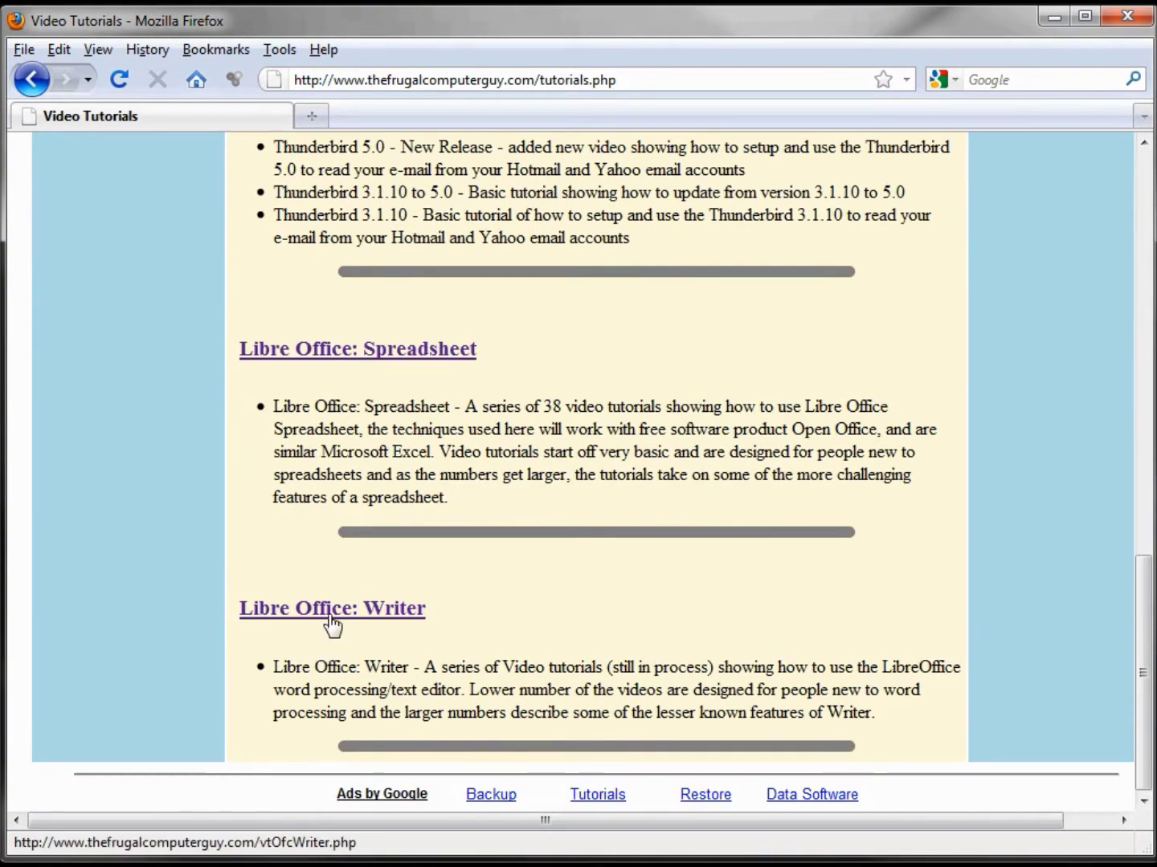
click(294, 612)
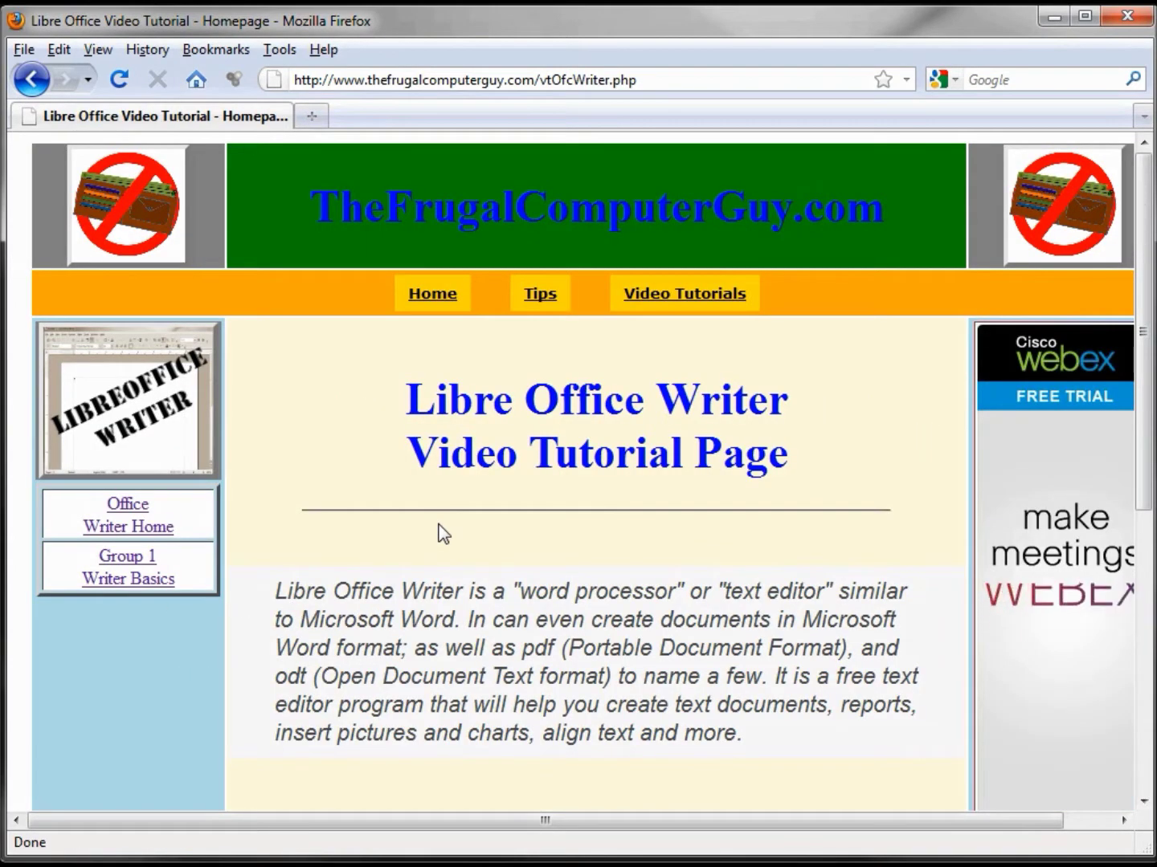
scroll(444, 534, down, 10)
scroll(440, 531, up, 10)
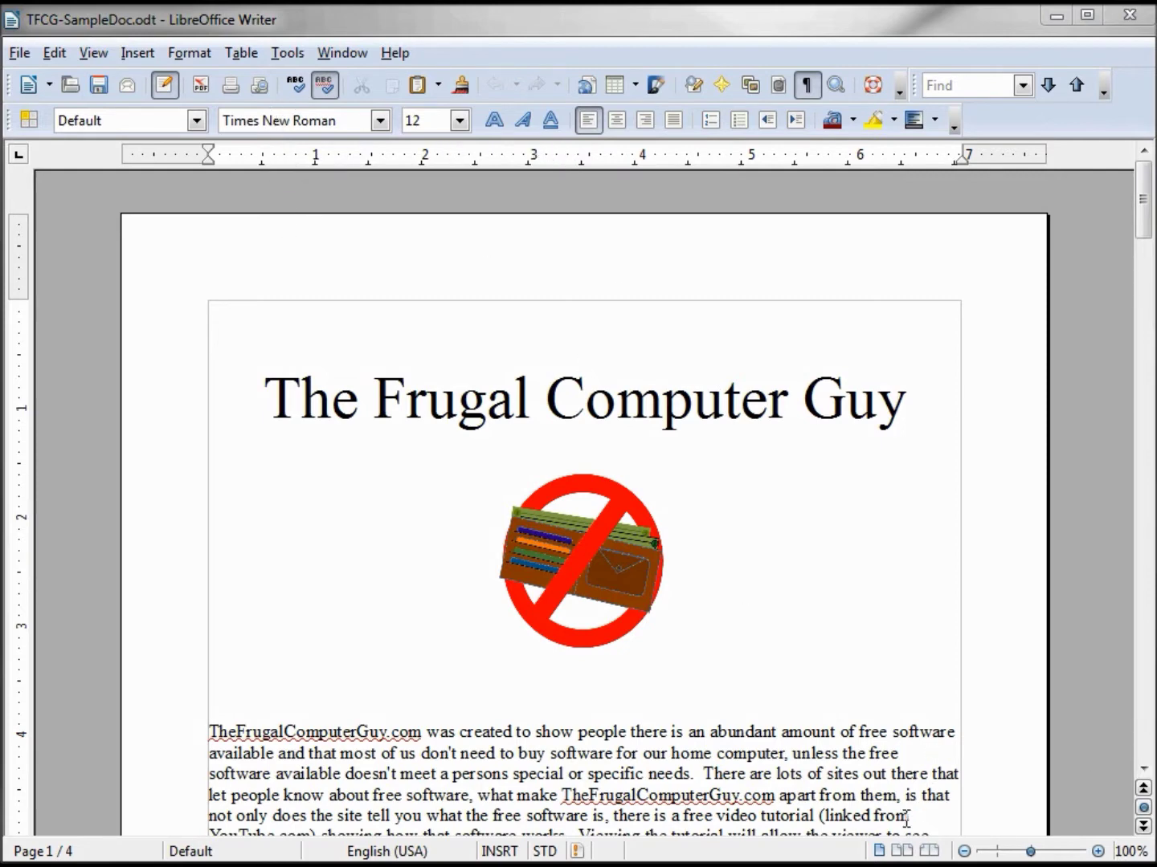
- Zoom the document out to about 29% so all four pages sit side by side
click(902, 854)
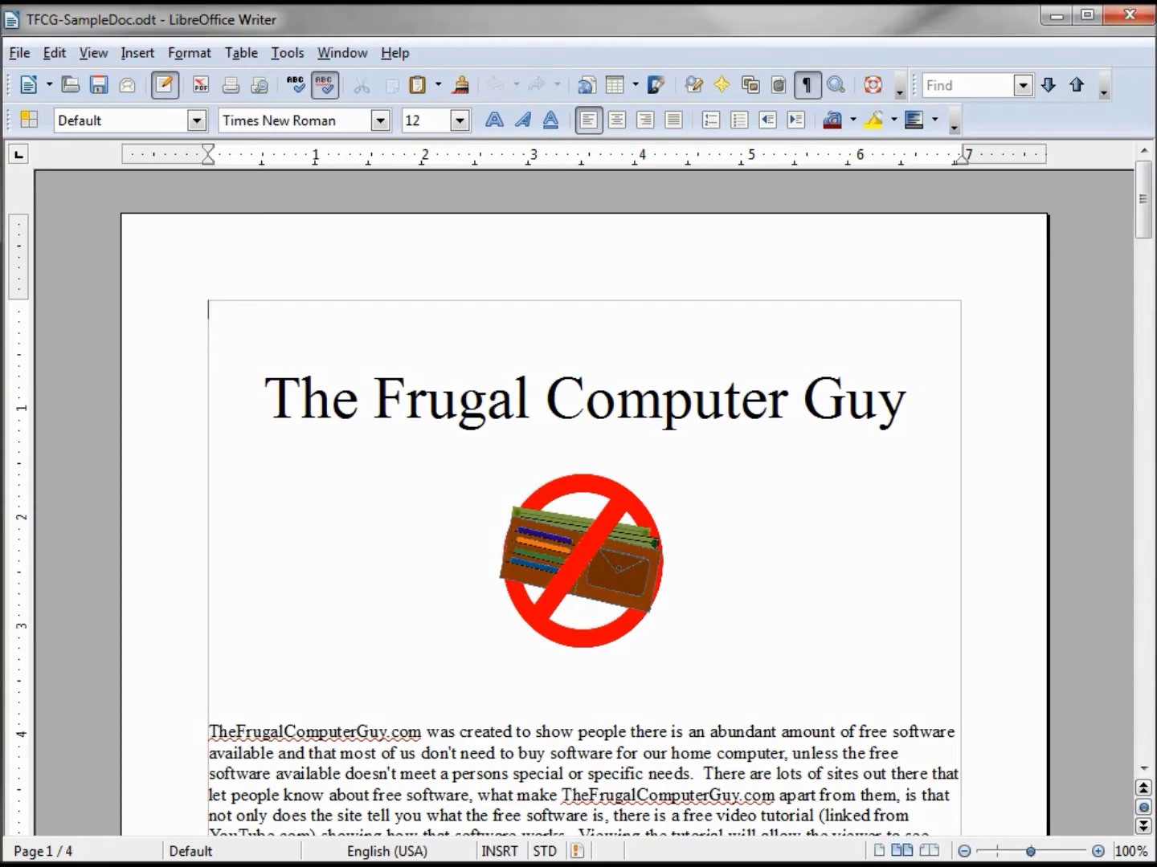
drag(1029, 853, 984, 853)
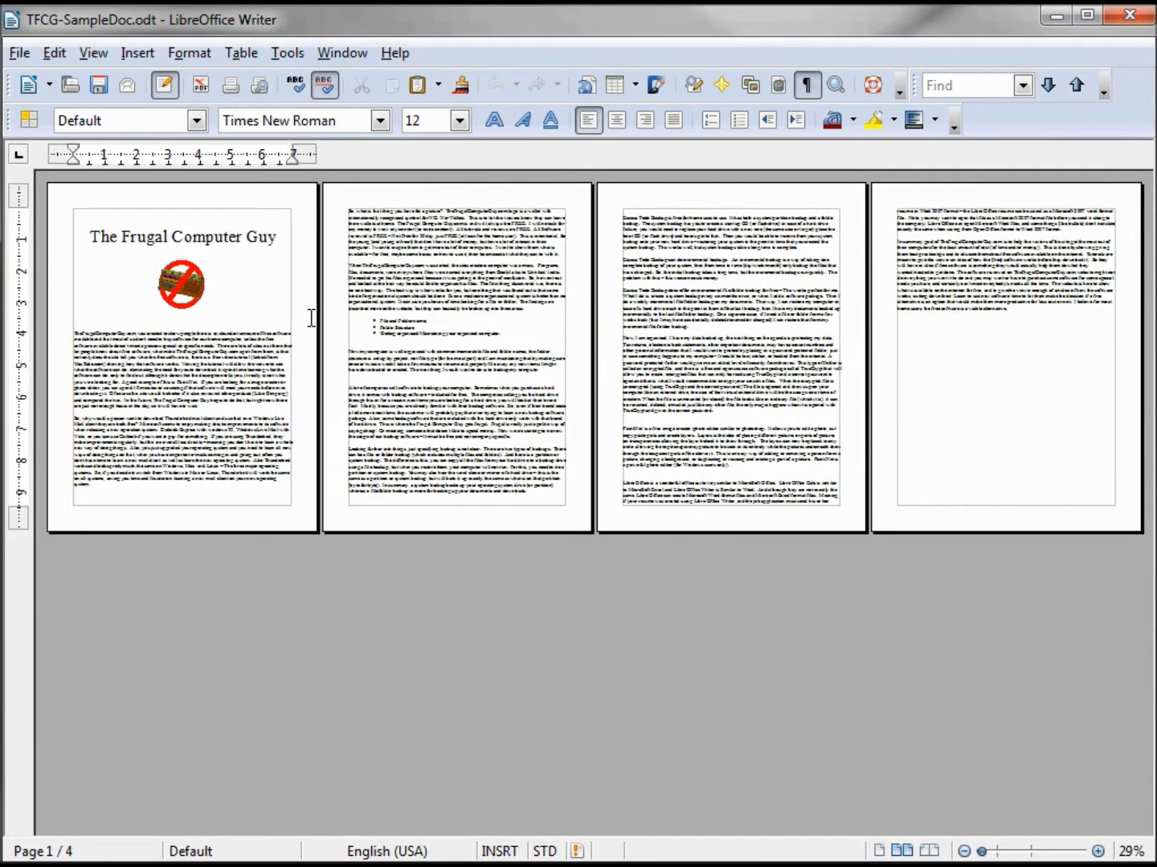
click(192, 52)
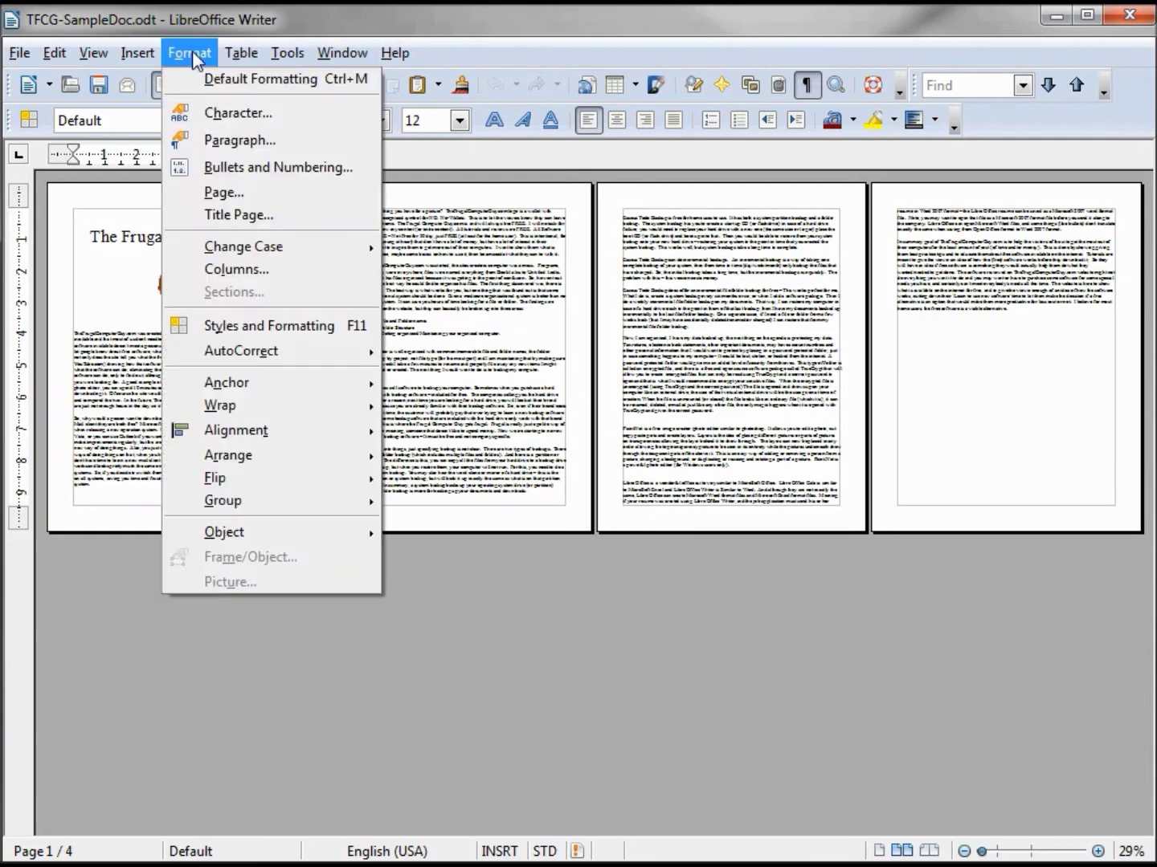
- Set the page style to A4 paper in landscape orientation
click(228, 192)
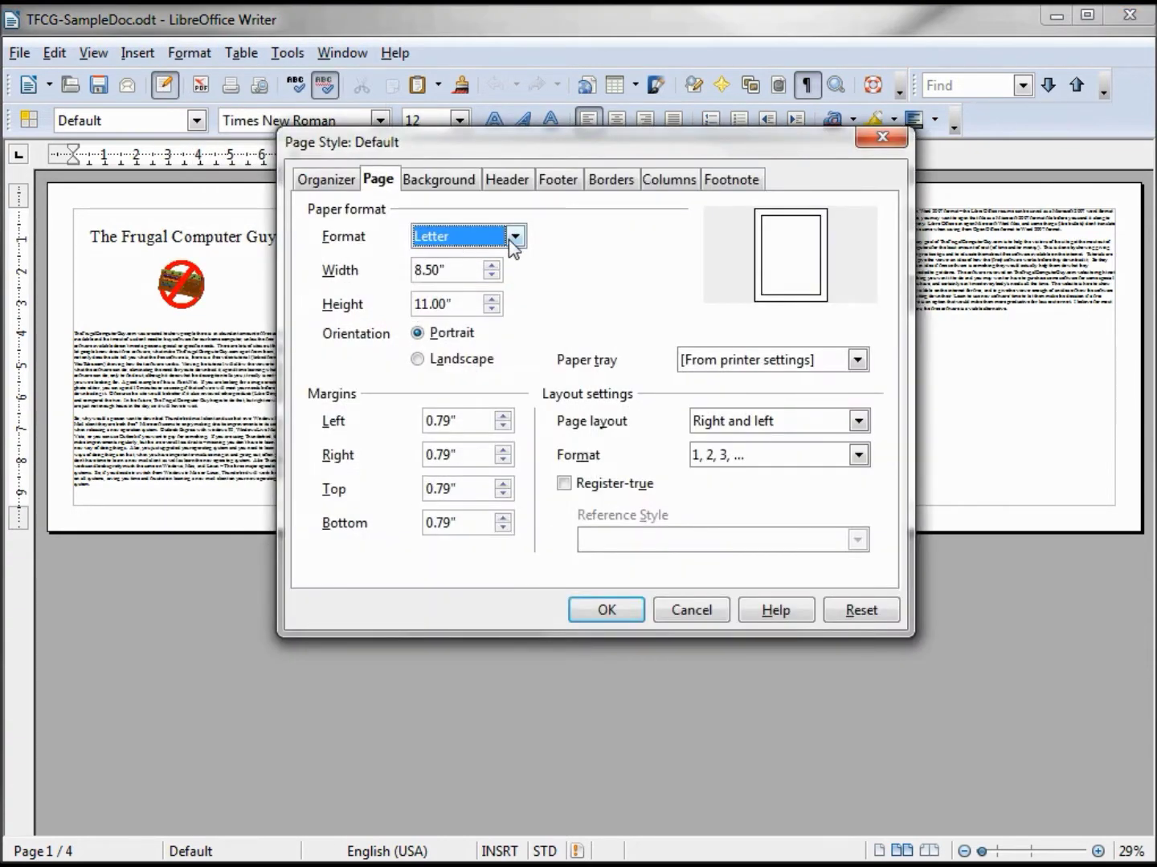
click(511, 238)
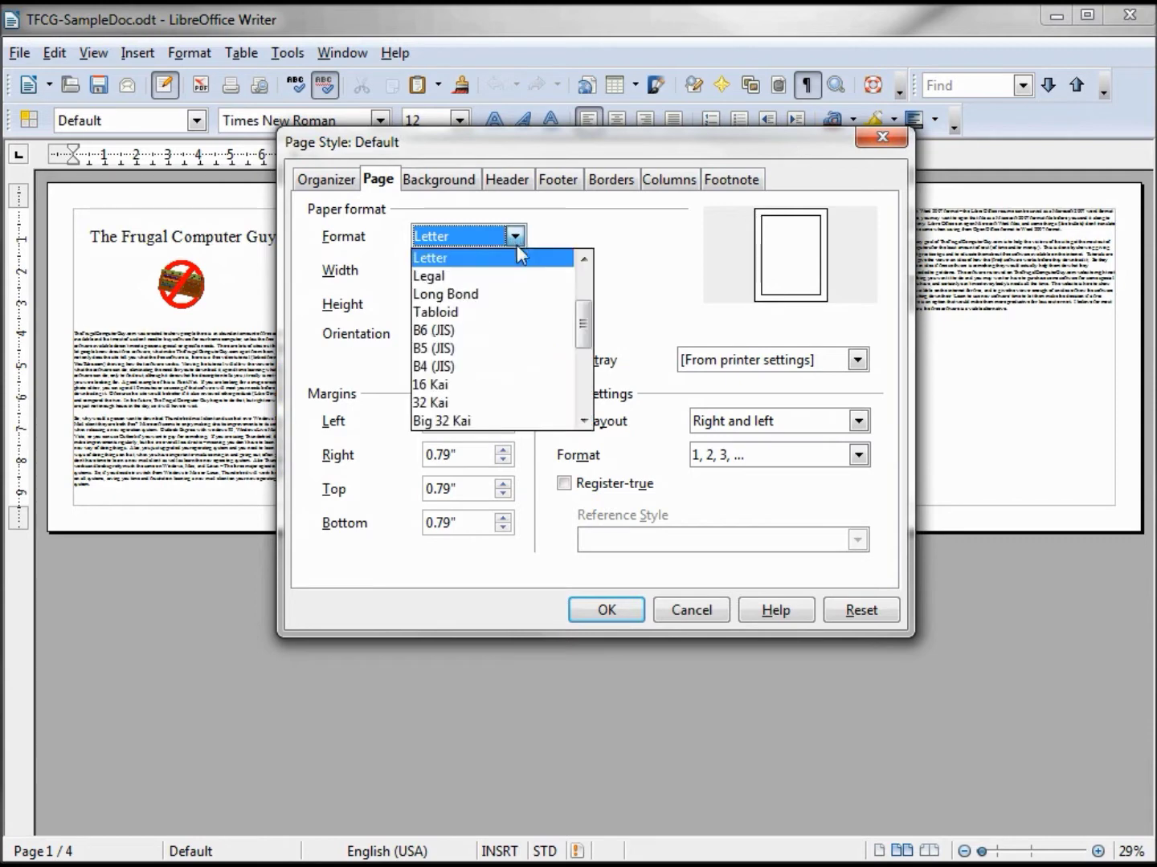
scroll(582, 314, up, 1)
drag(582, 313, 581, 292)
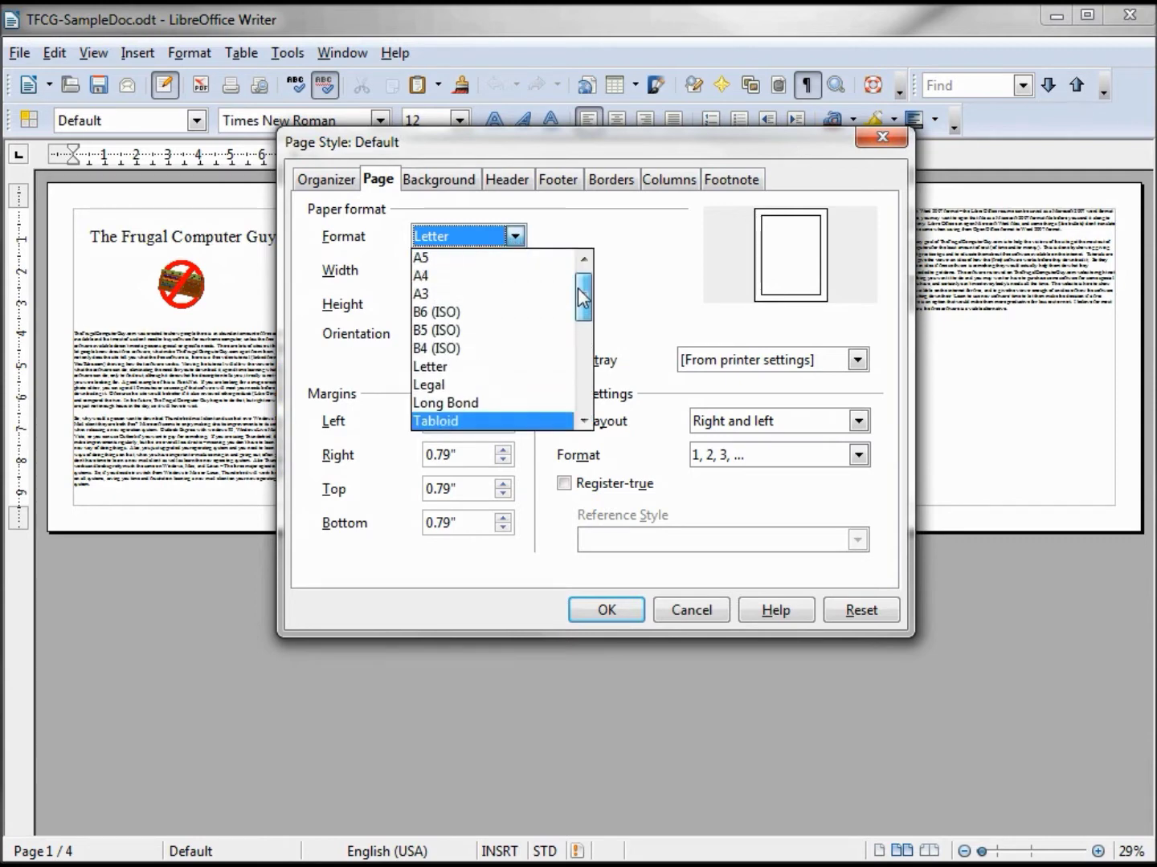
click(467, 279)
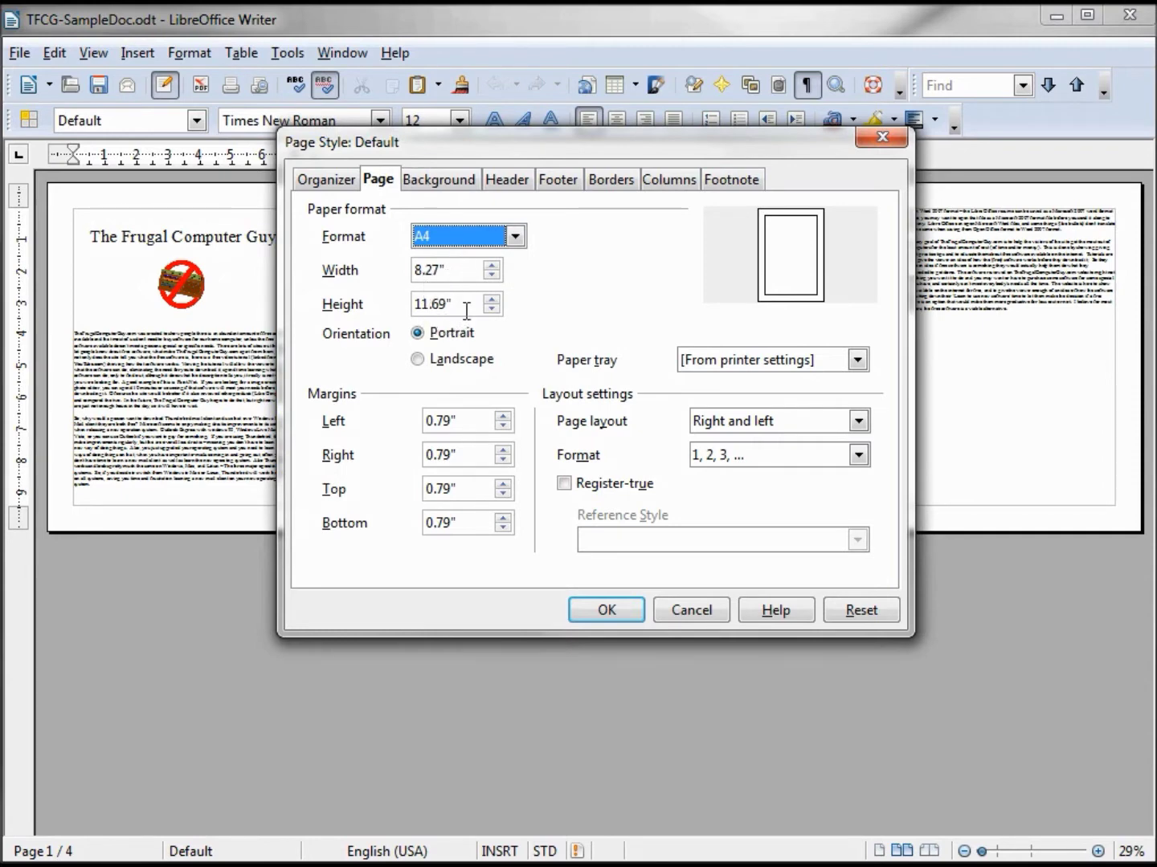
click(417, 361)
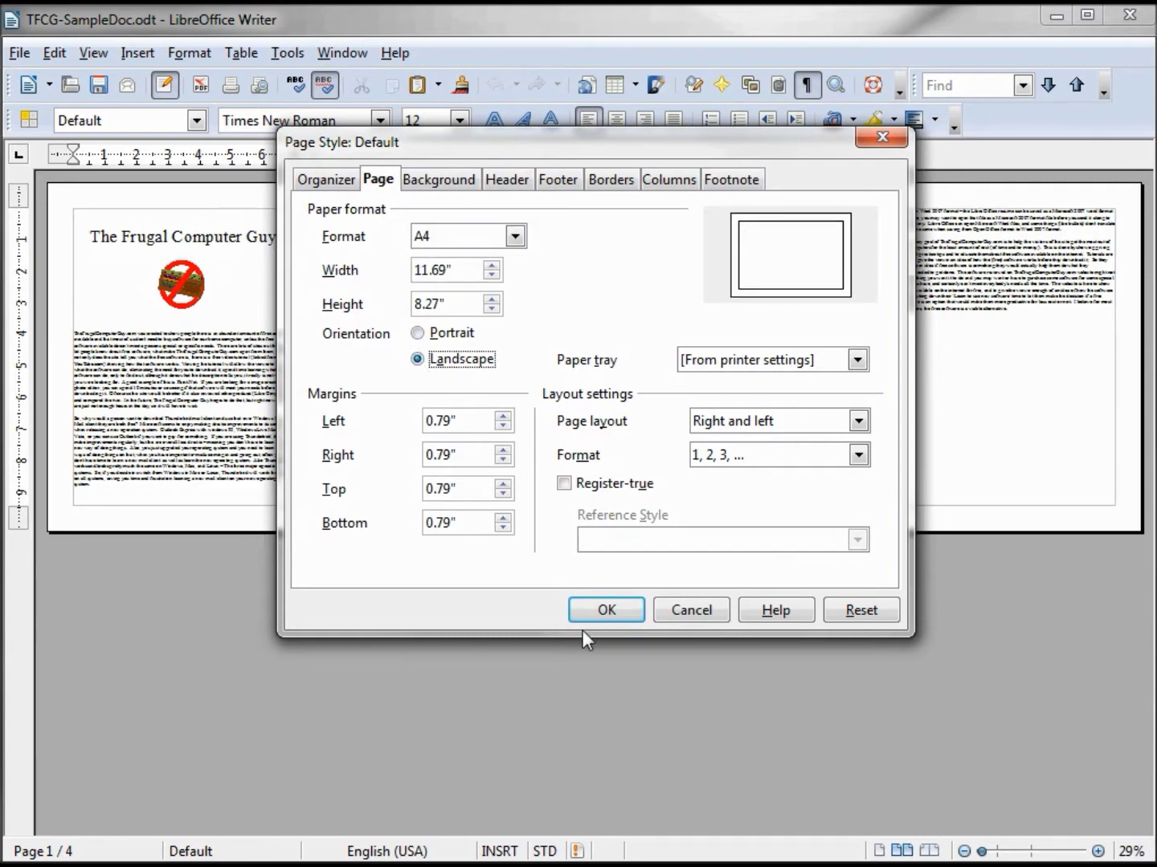
click(607, 611)
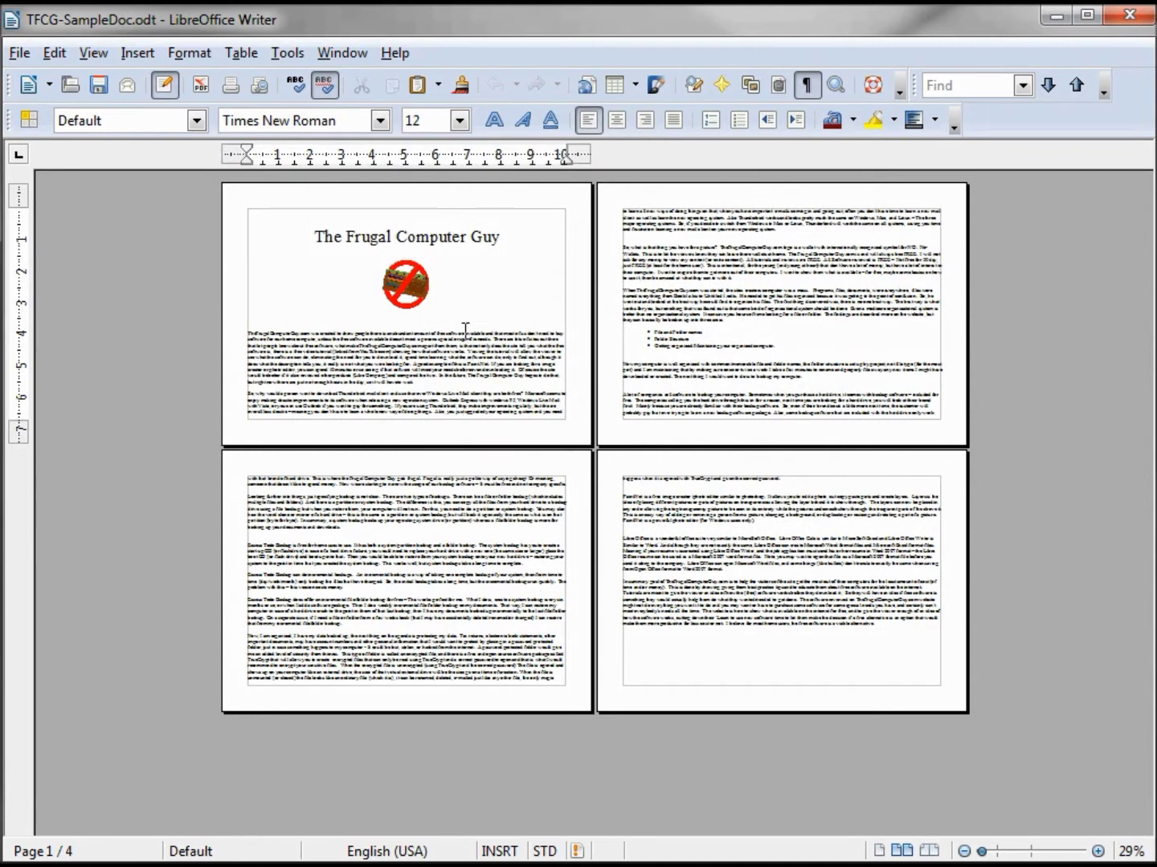
click(198, 60)
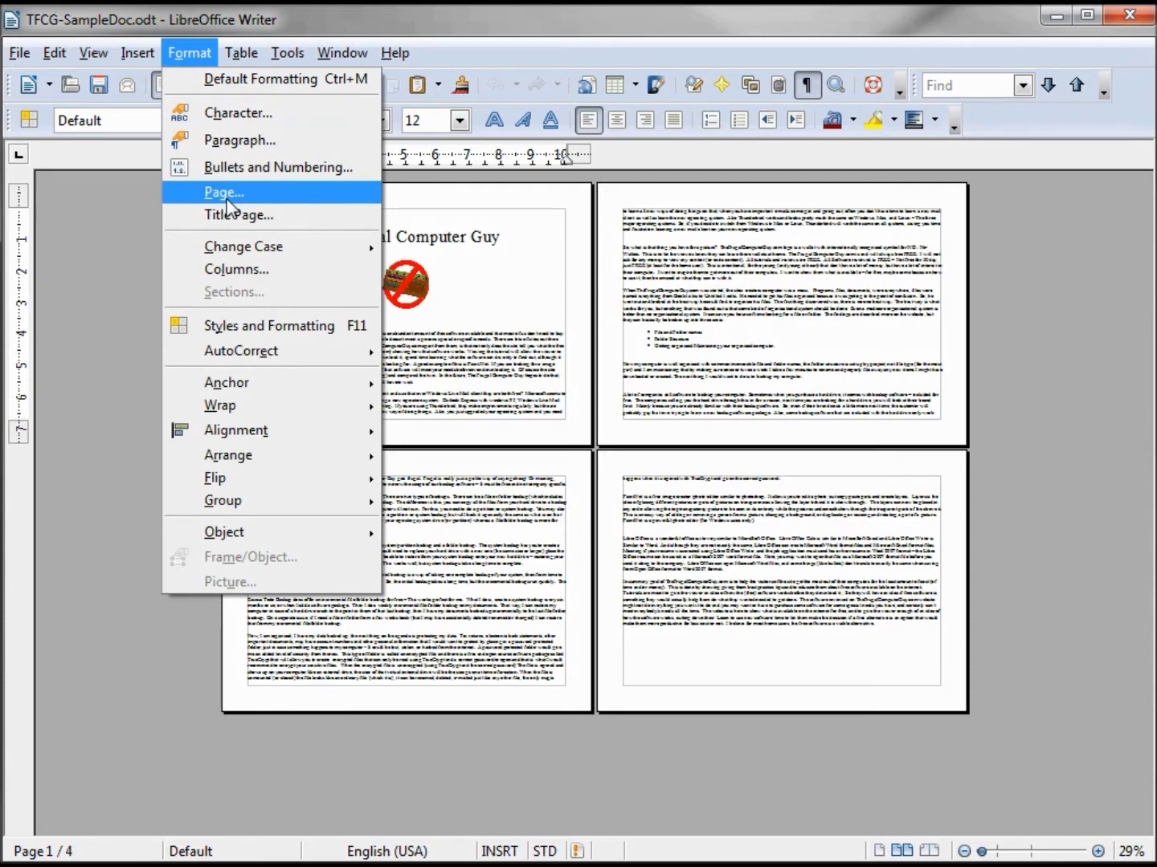
- Change the page style back to portrait Letter paper, 8.50" × 11.00"
click(229, 191)
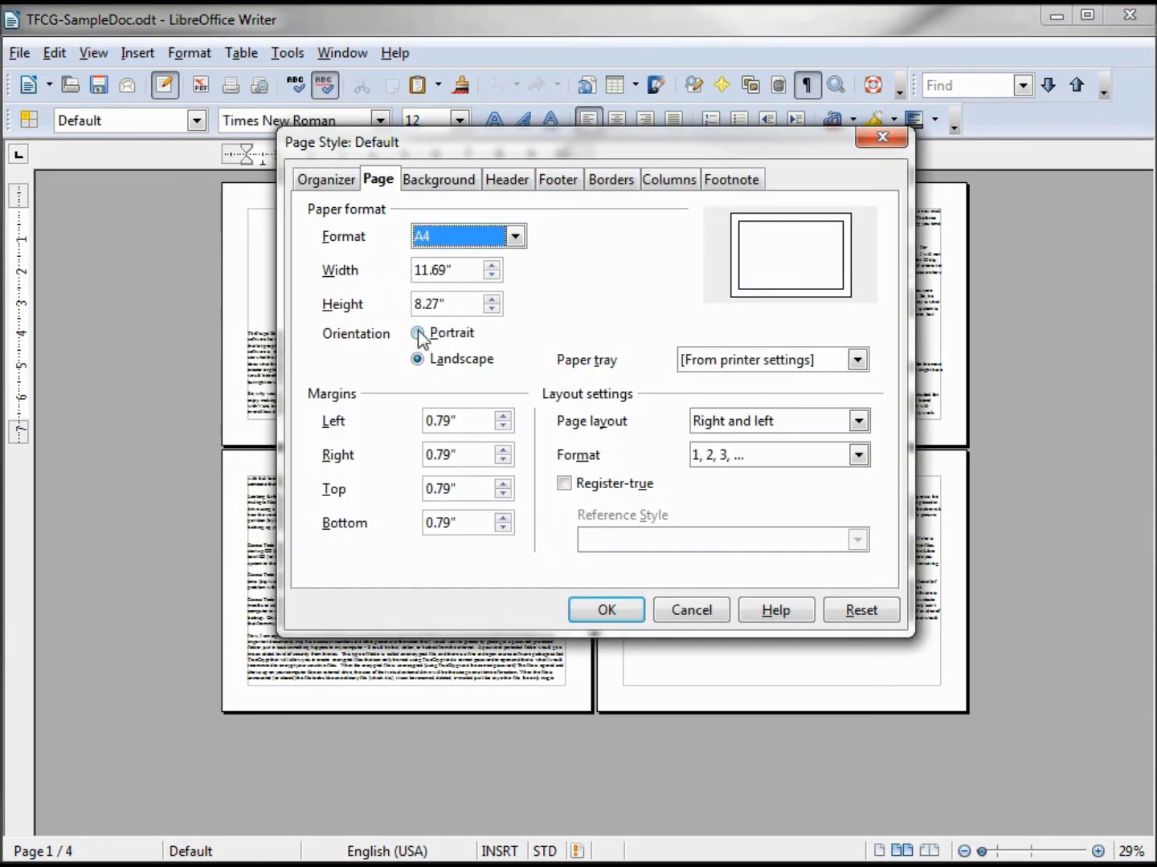
click(418, 334)
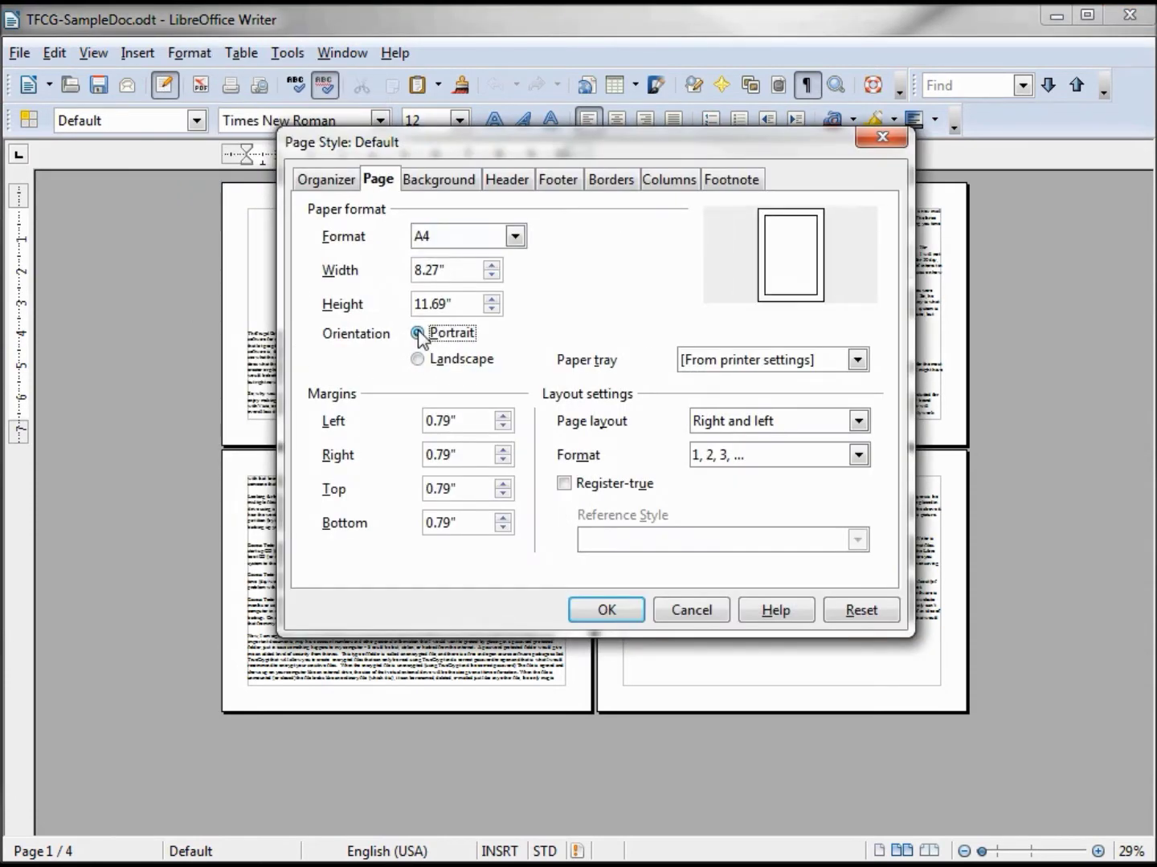
click(517, 235)
drag(586, 294, 587, 301)
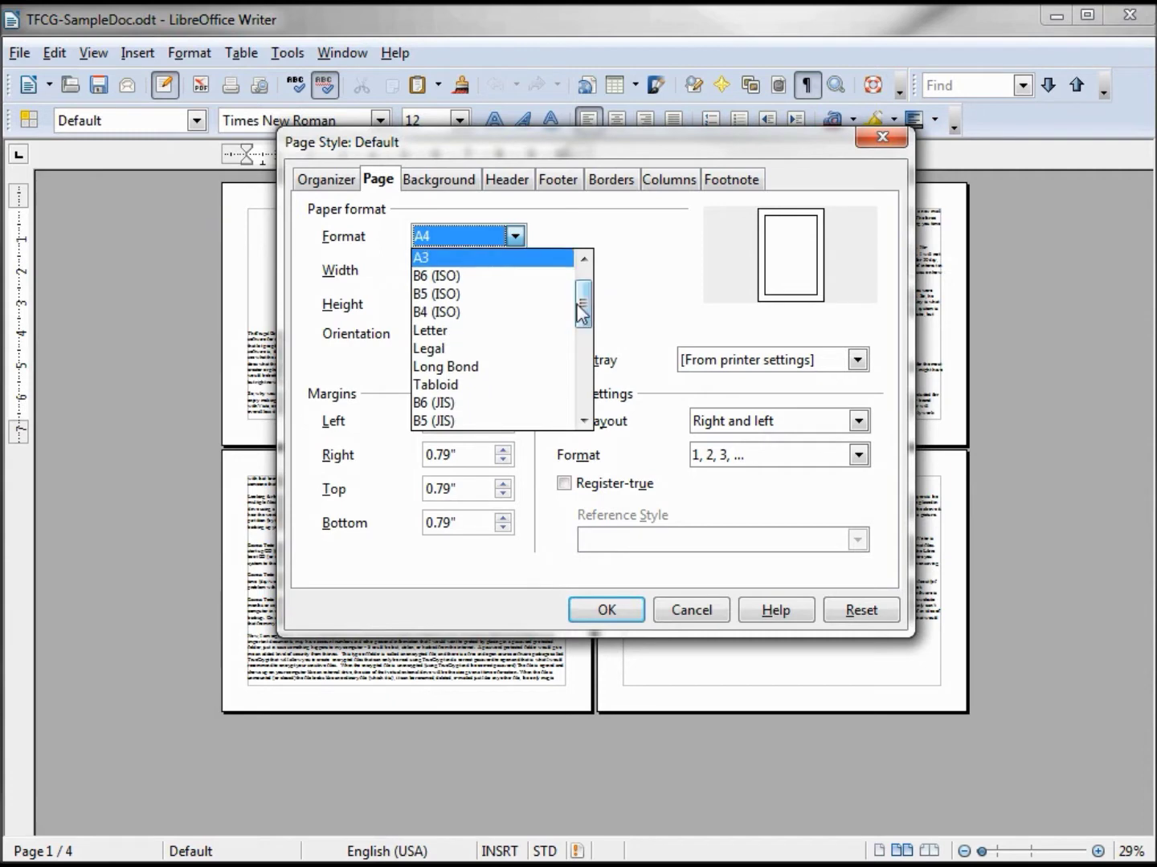
click(445, 331)
click(608, 611)
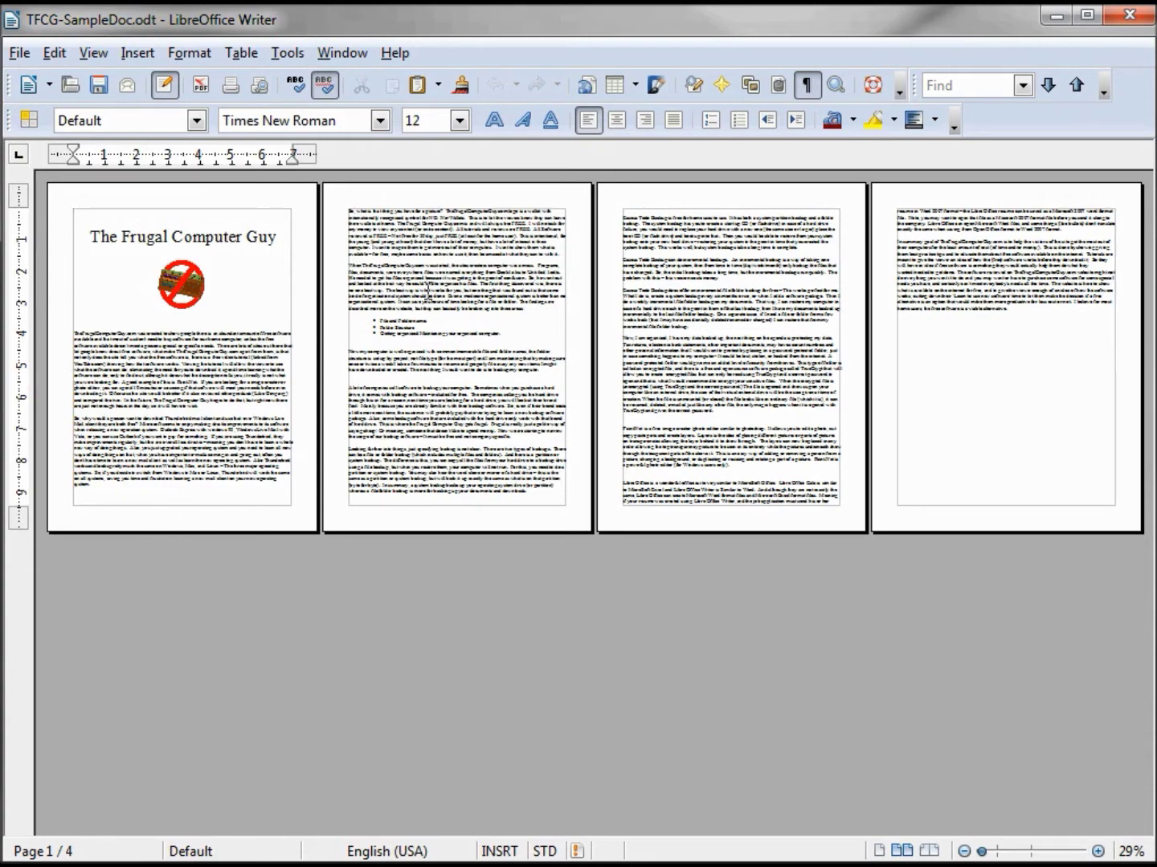
- Zoom in to about 89% and scroll to the top of page 2
ctrl+scroll(497, 302, down, 1)
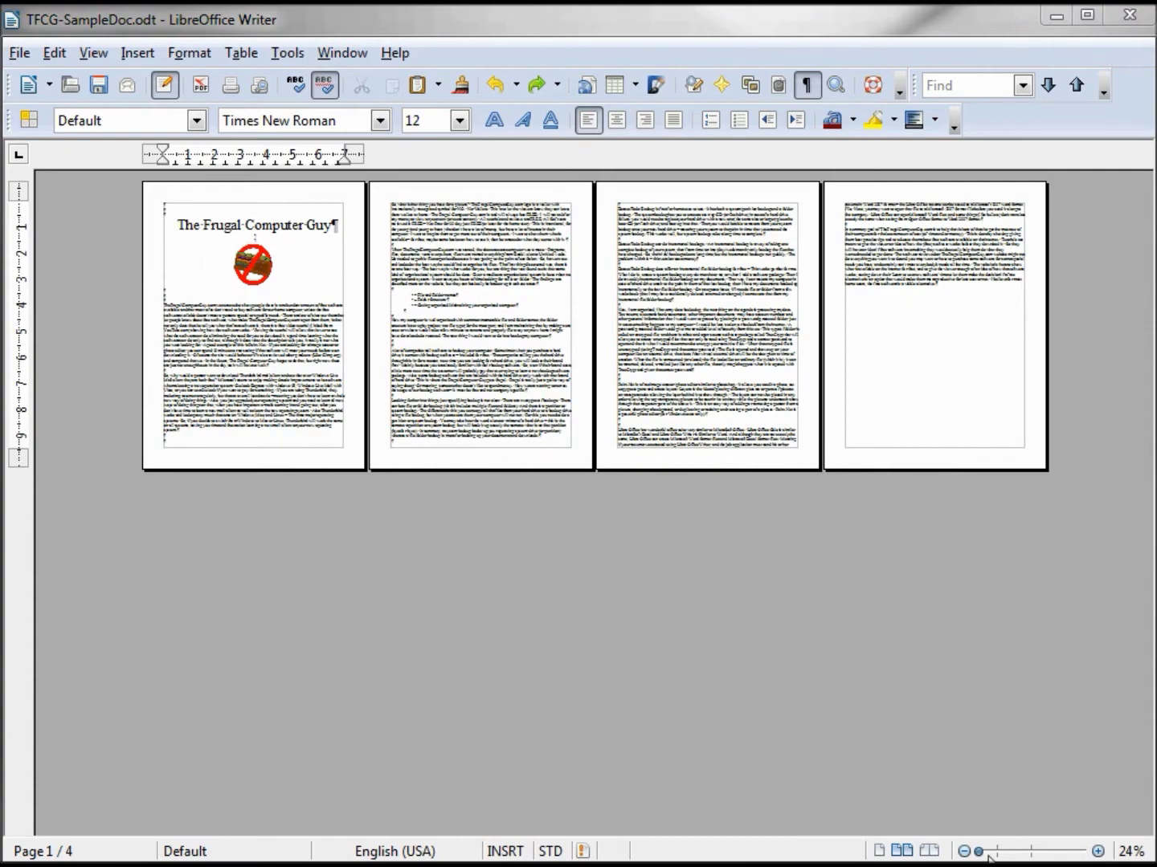
drag(987, 857, 1024, 857)
drag(1137, 291, 1144, 362)
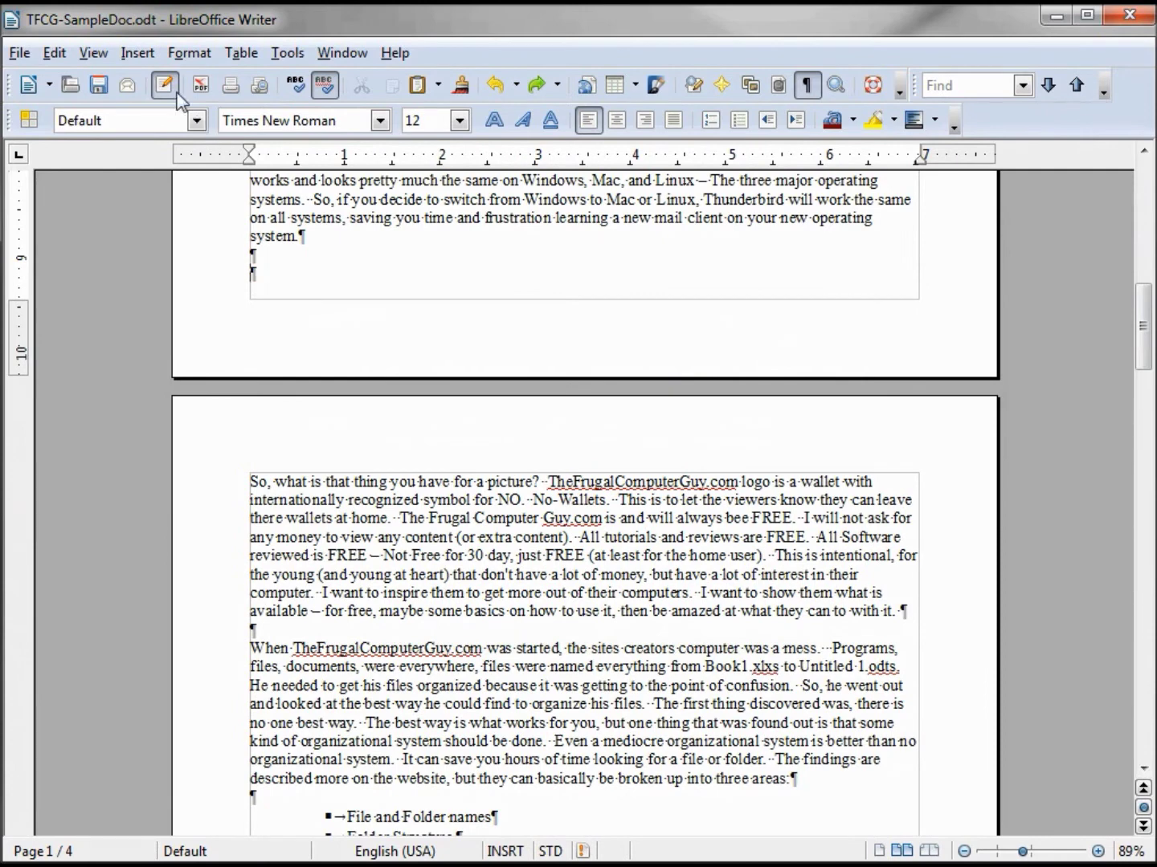
- Insert a manual page break using the Landscape page style before page 2's first paragraph
click(134, 54)
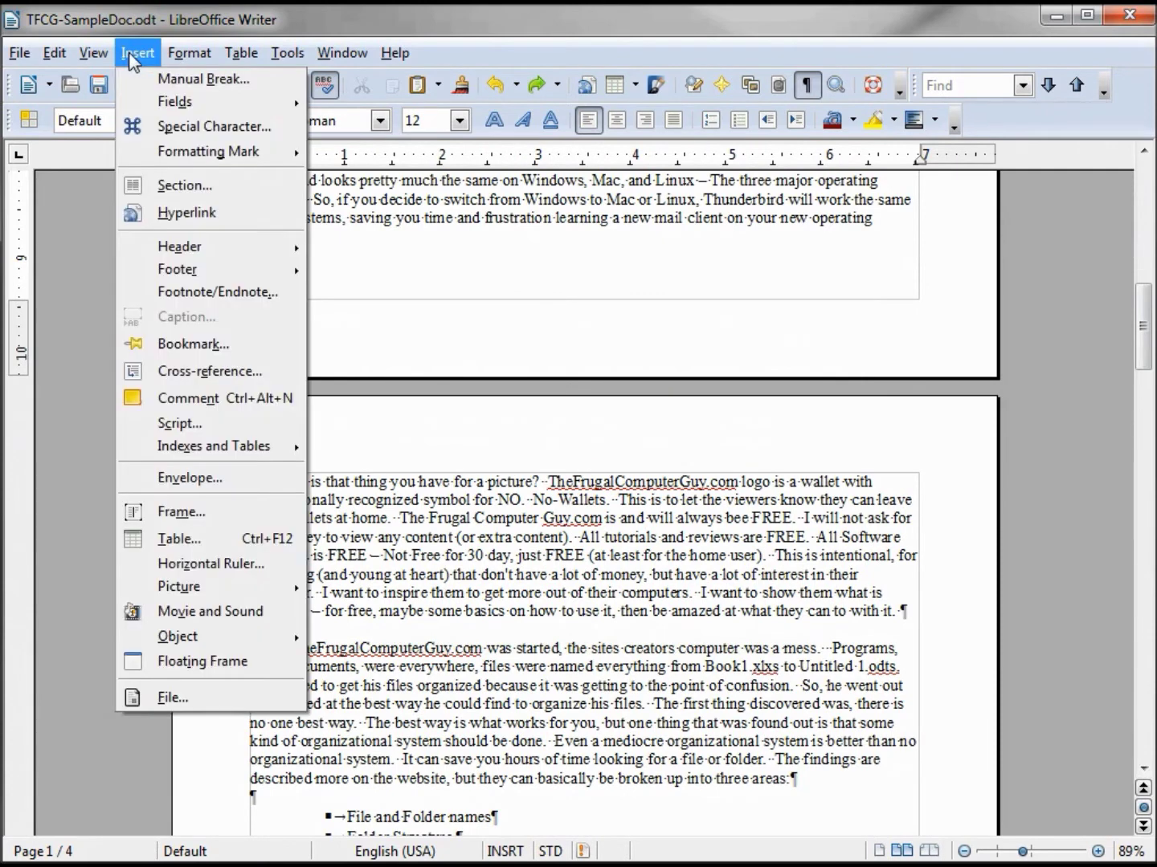
click(209, 81)
click(835, 526)
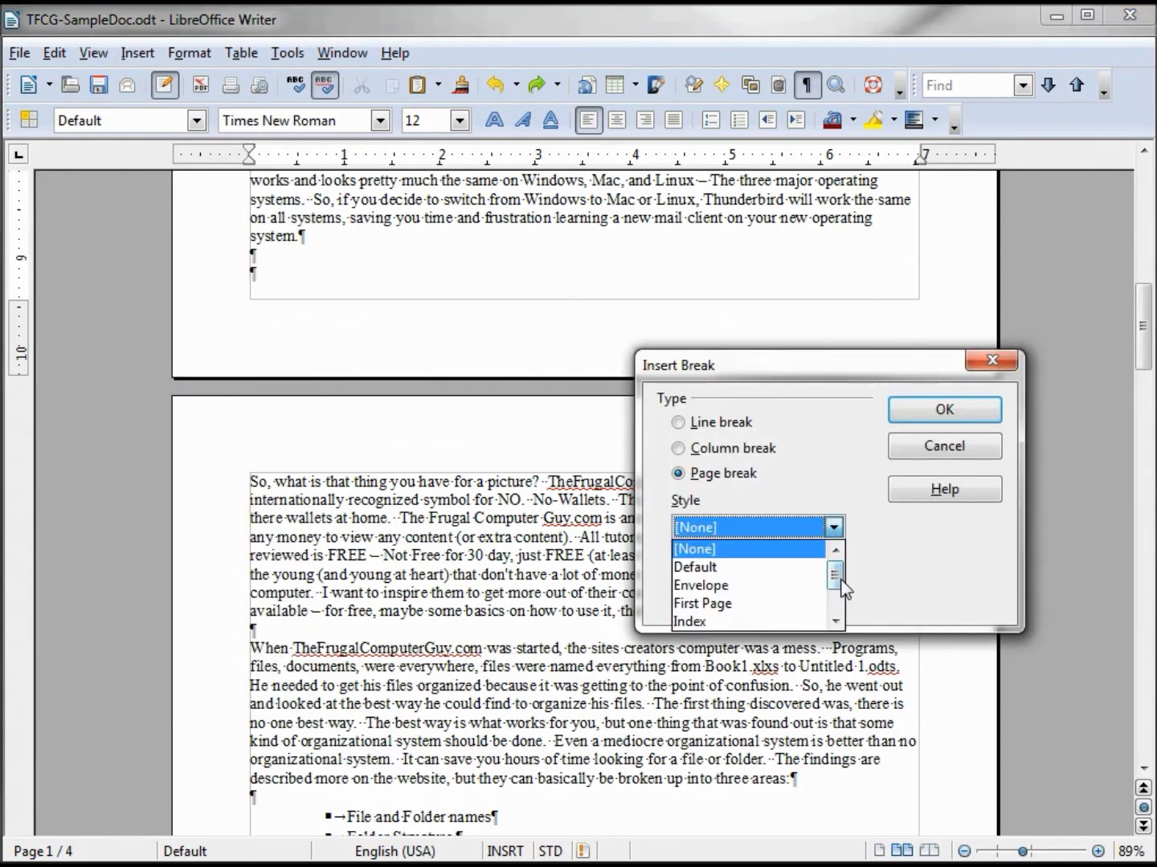
drag(842, 593, 840, 614)
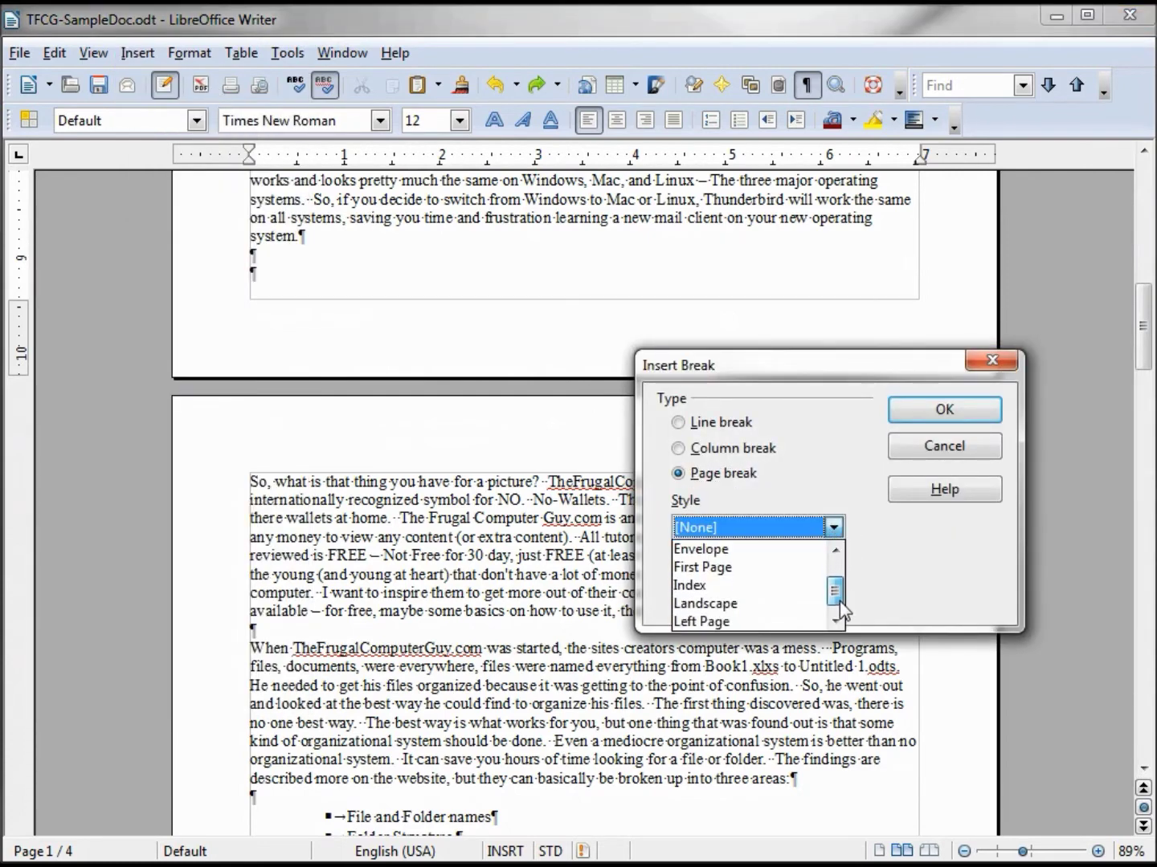
click(748, 601)
click(943, 412)
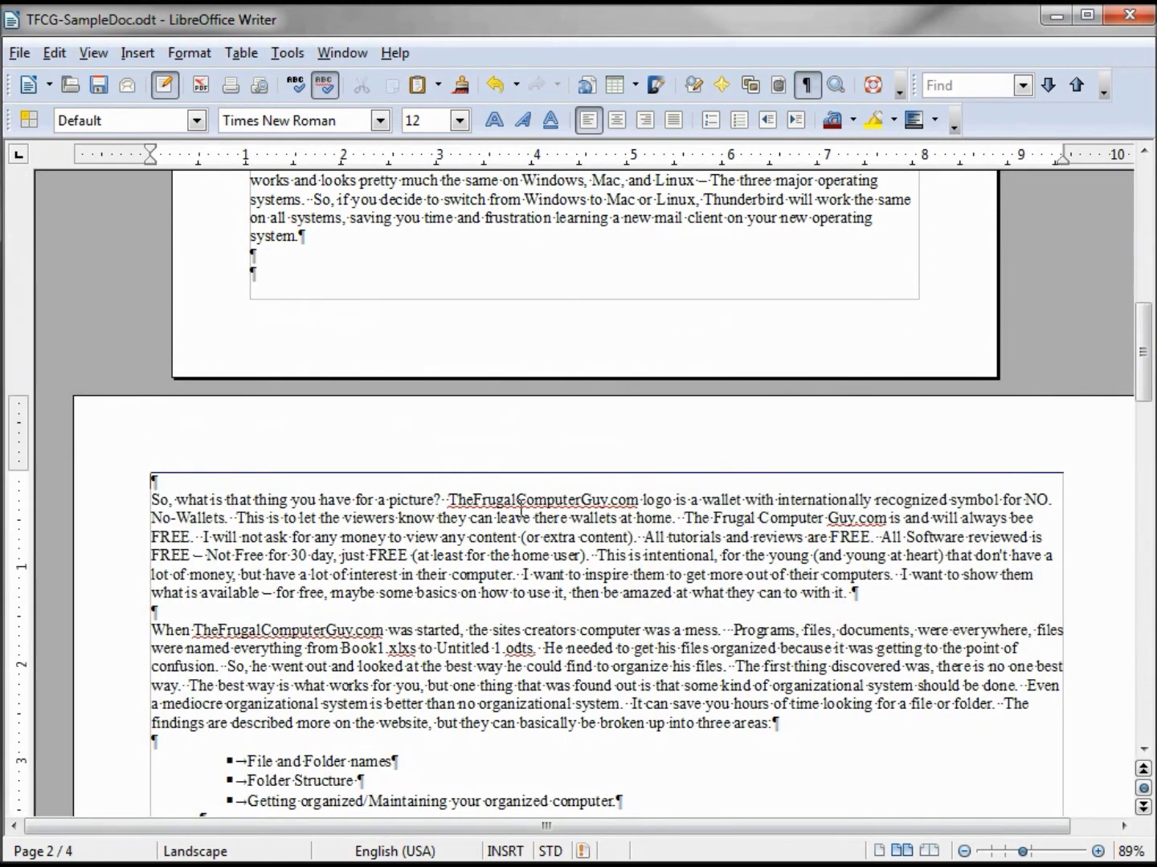
drag(1018, 853, 975, 853)
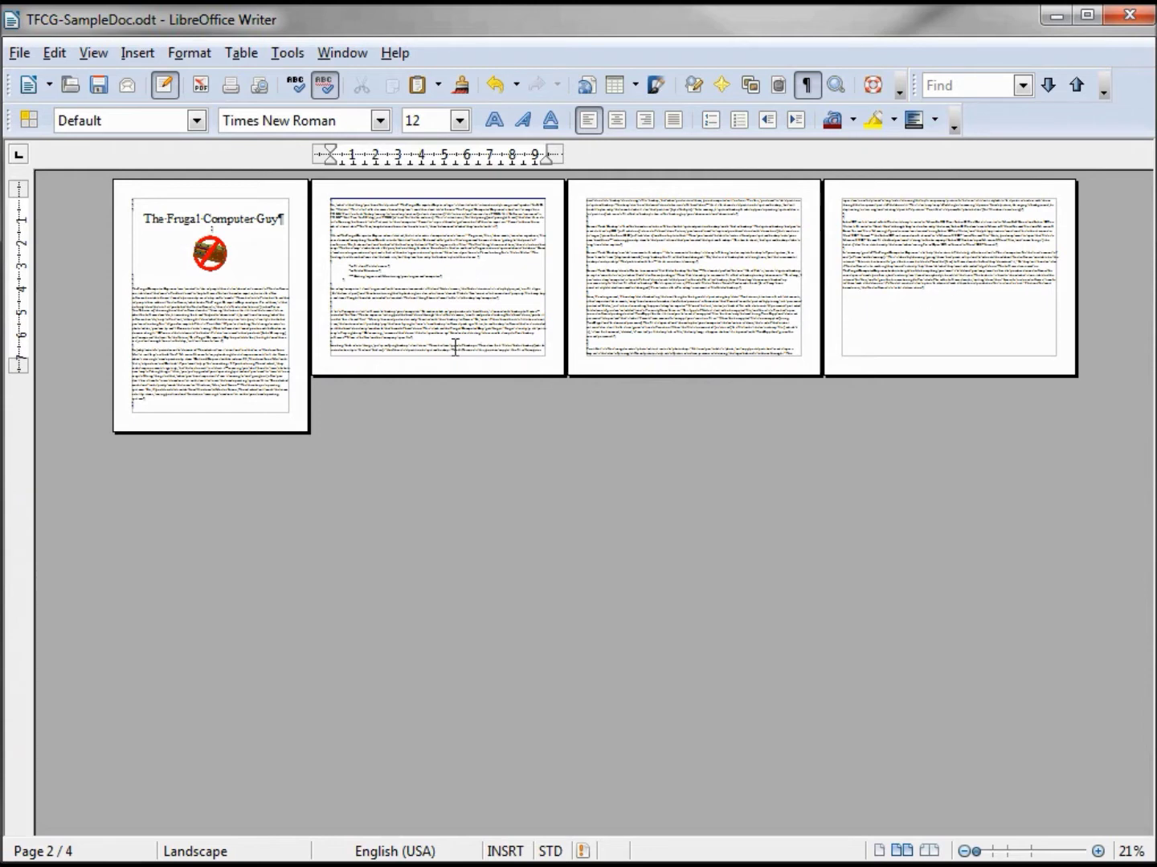
drag(979, 857, 1022, 853)
- Scroll down to the bottom of landscape page 2
scroll(849, 672, down, 5)
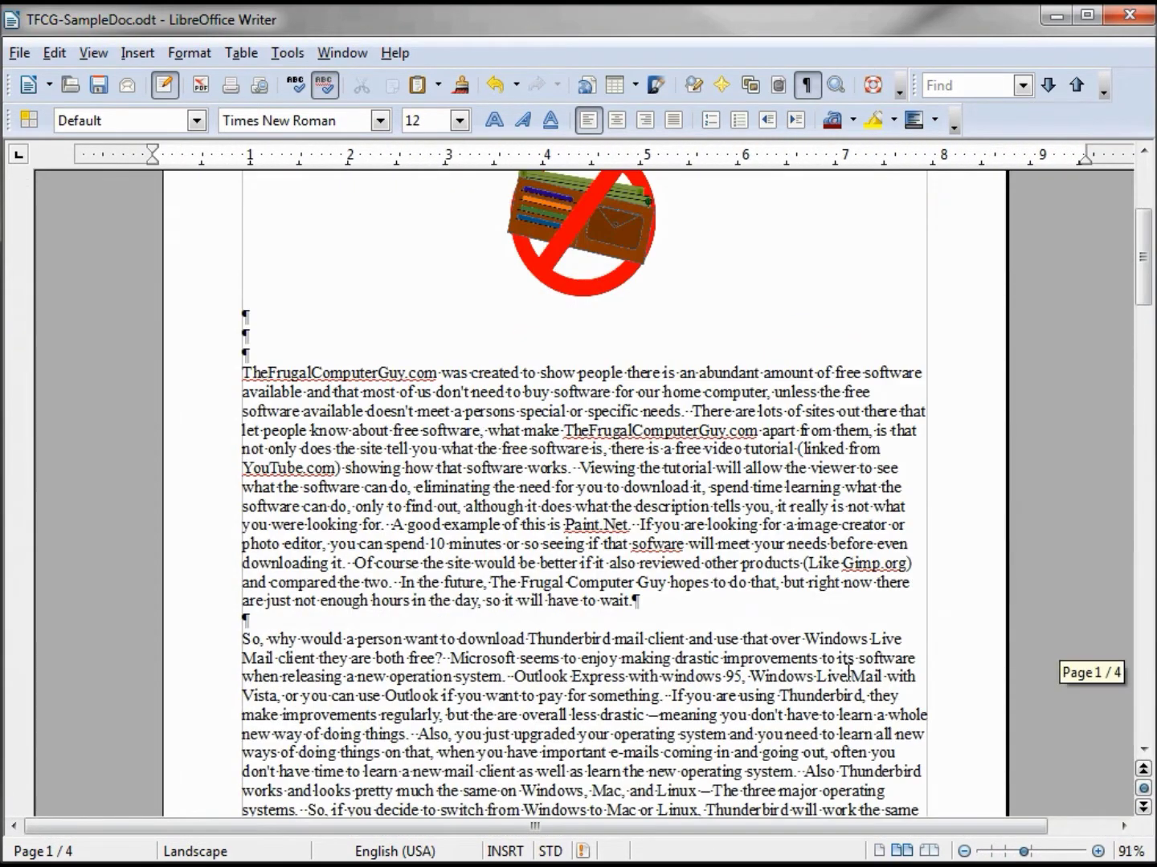
scroll(849, 673, down, 15)
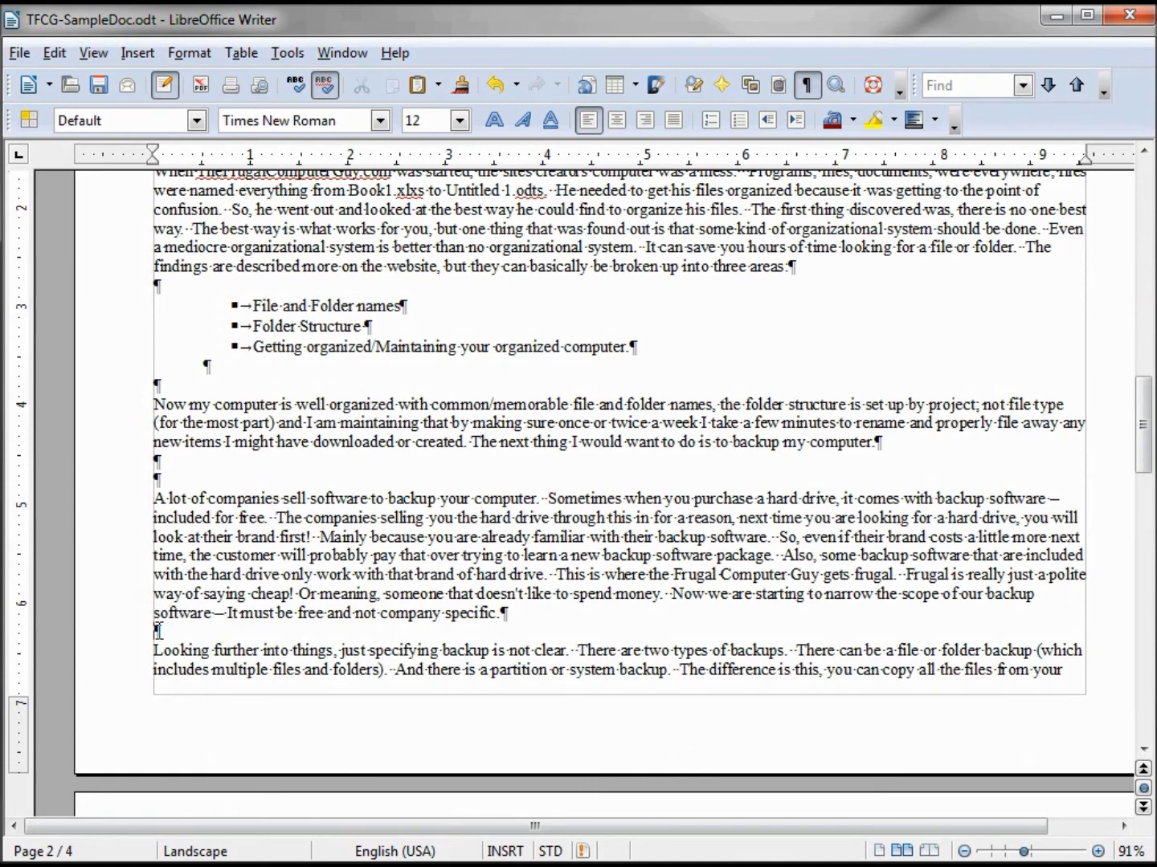
- Insert a Default-style page break at 'Looking further into things' so page 3 returns to portrait
click(134, 53)
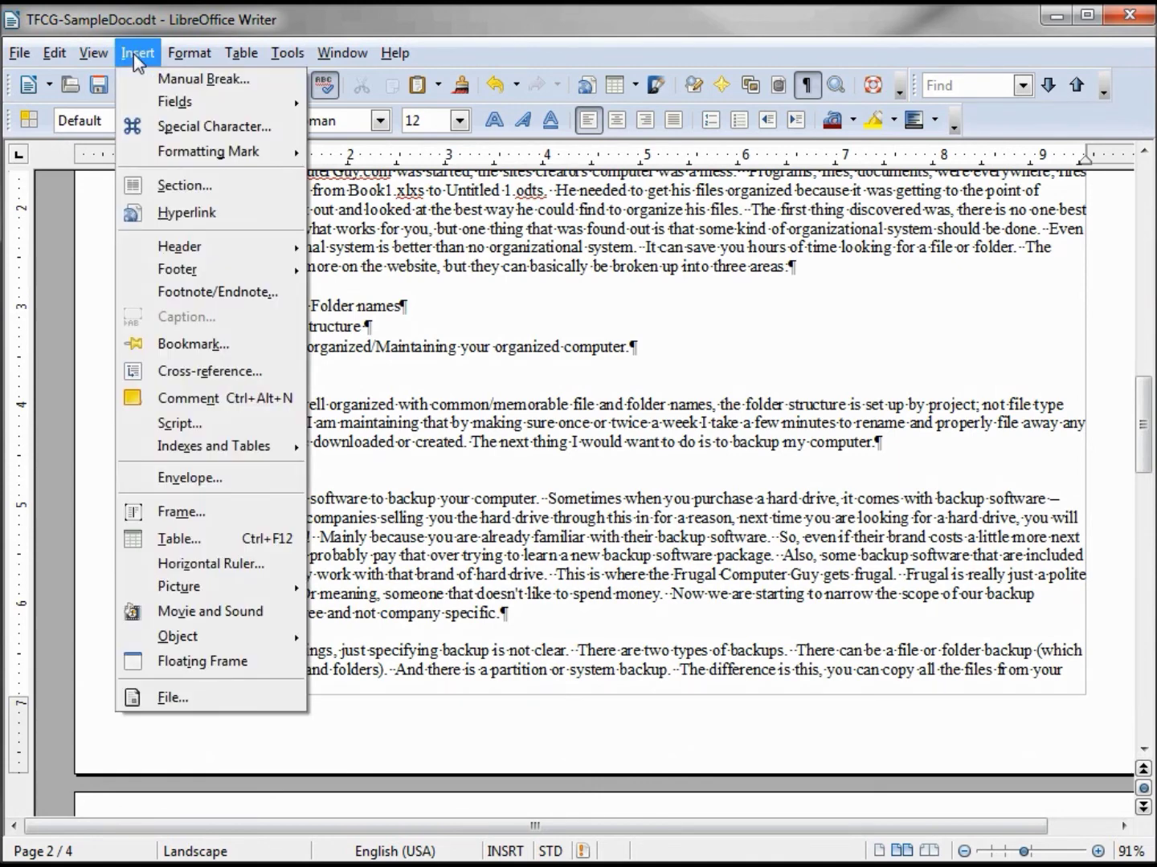
click(170, 81)
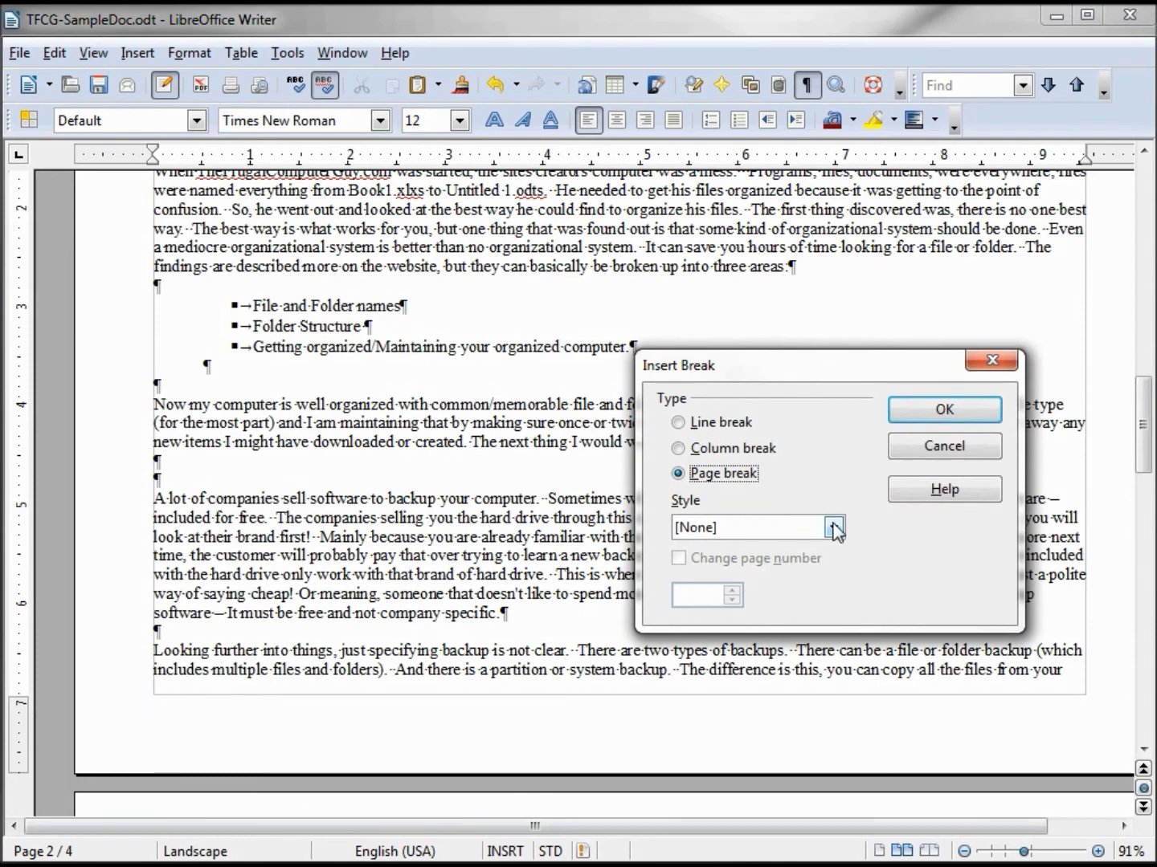
click(834, 527)
scroll(838, 590, down, 1)
scroll(840, 591, down, 2)
scroll(840, 596, up, 1)
scroll(840, 590, up, 2)
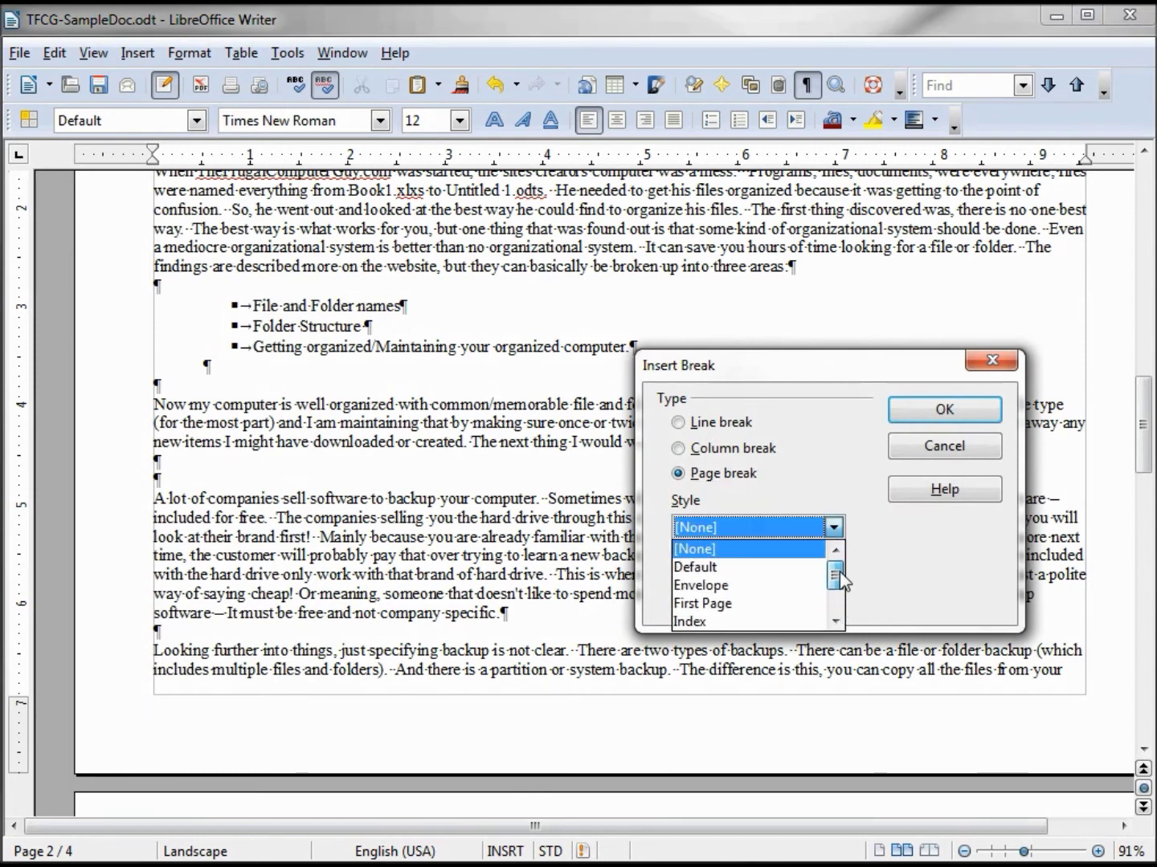
click(698, 569)
click(947, 411)
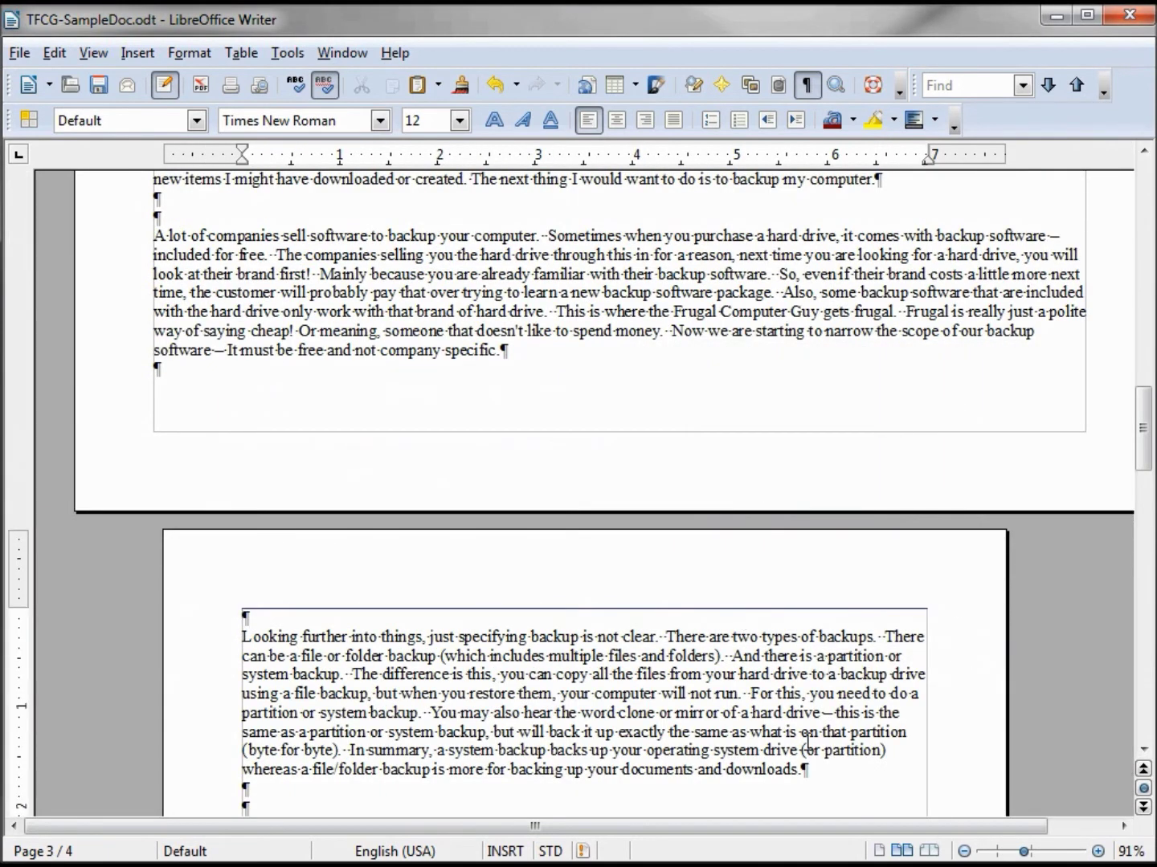
- Zoom out in single-page view and scroll so pages 2–4 appear stacked together
drag(1024, 852, 981, 852)
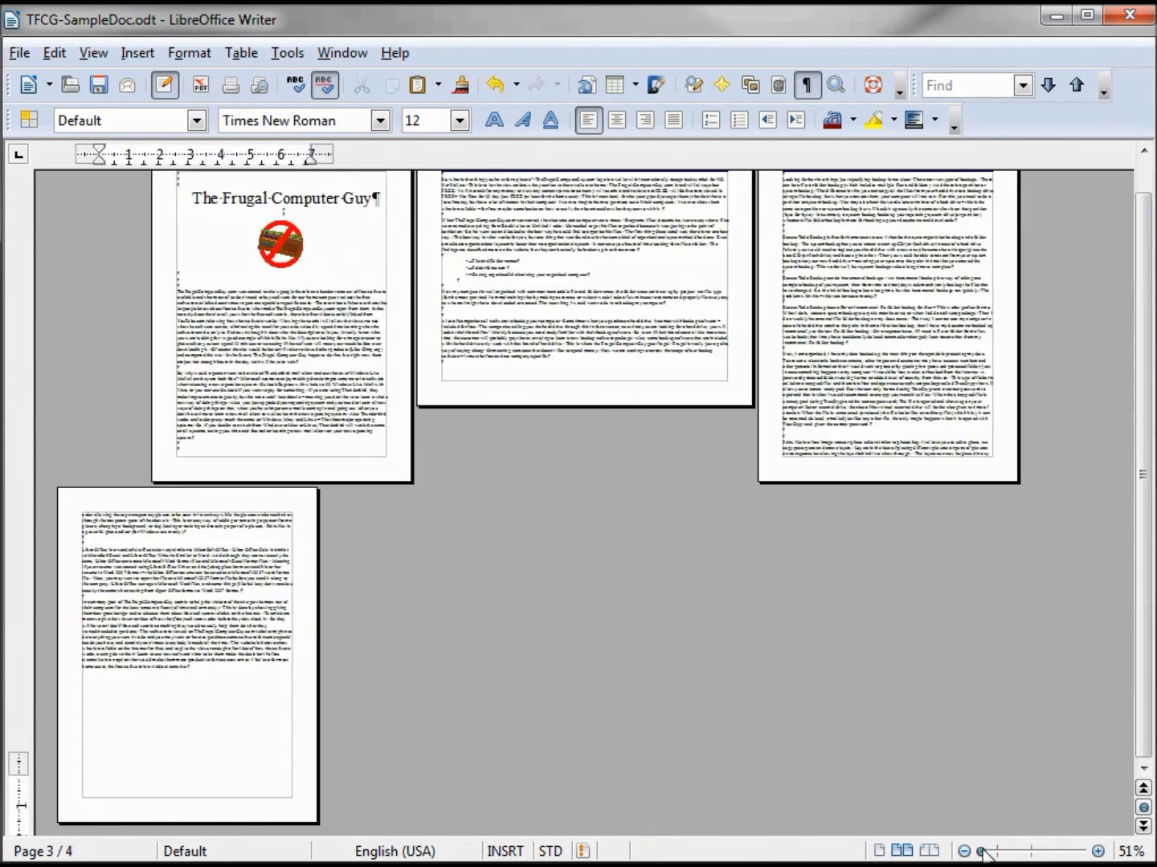
click(879, 851)
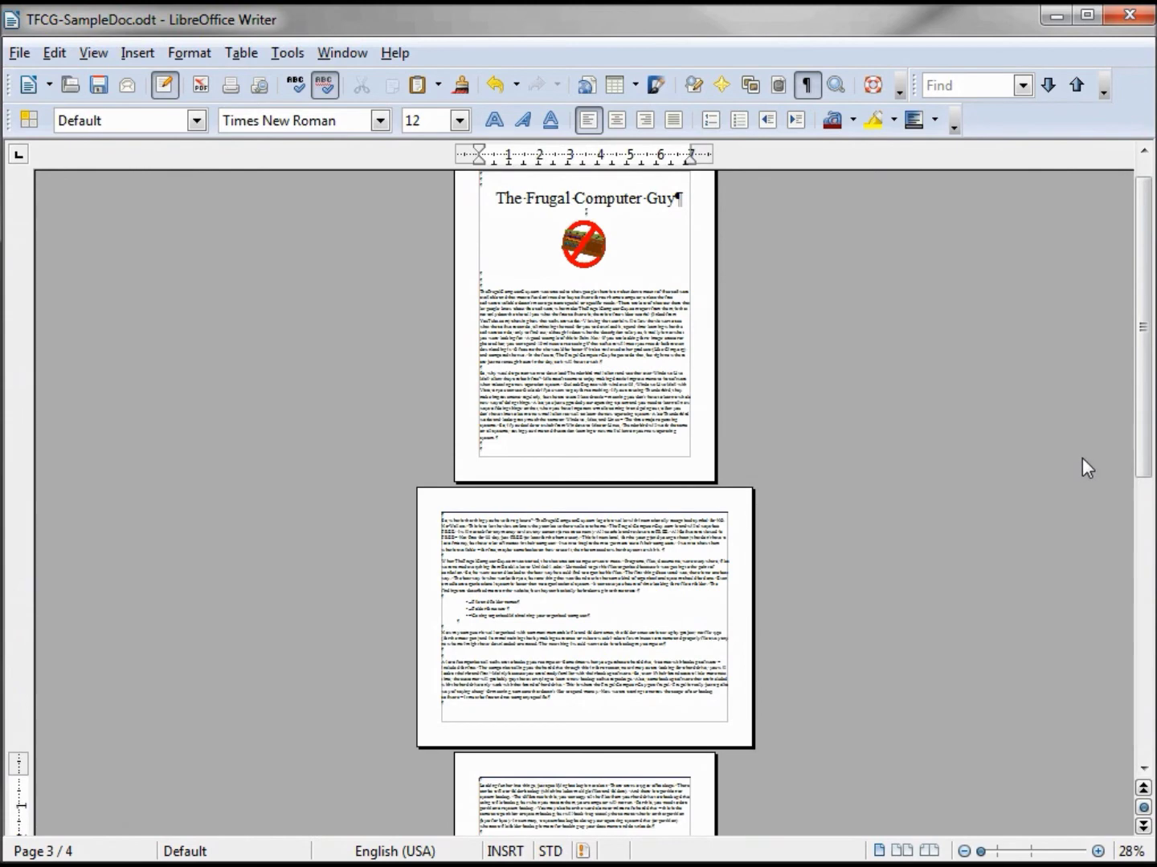
drag(991, 850, 981, 848)
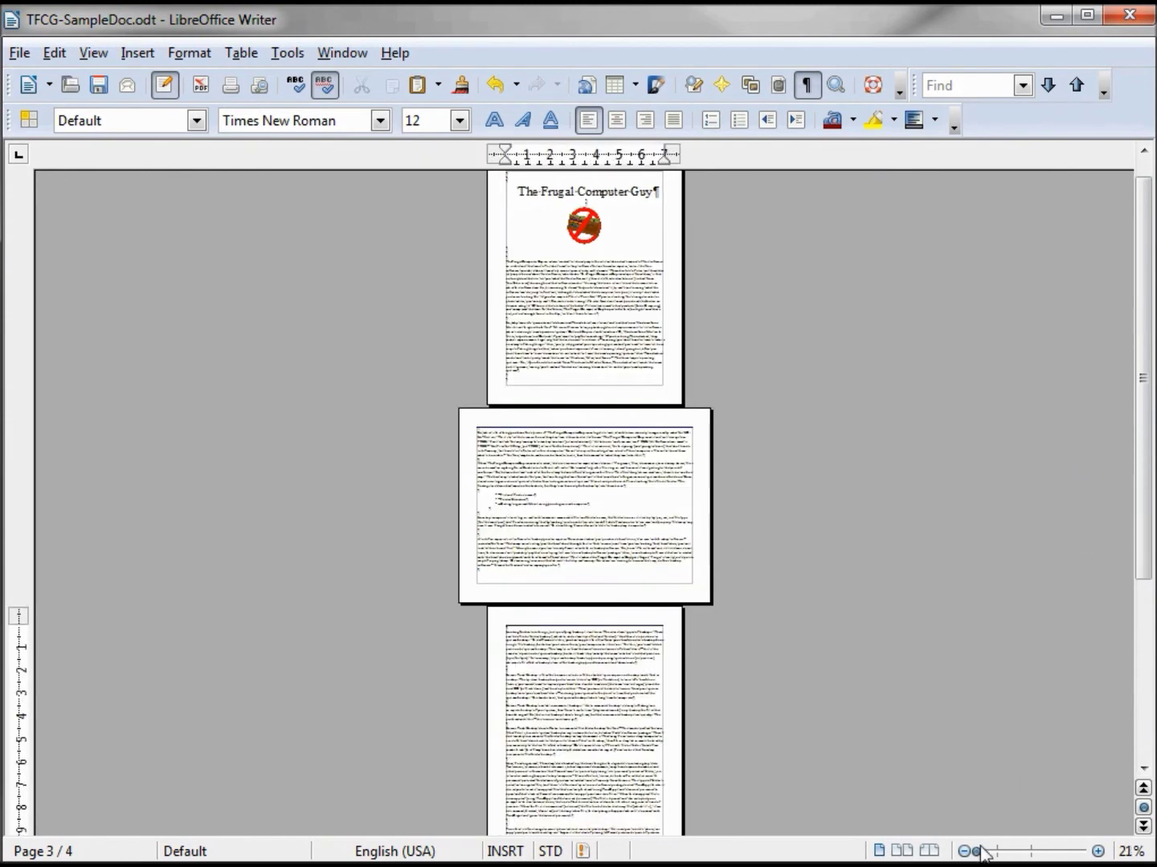
drag(1142, 377, 1142, 393)
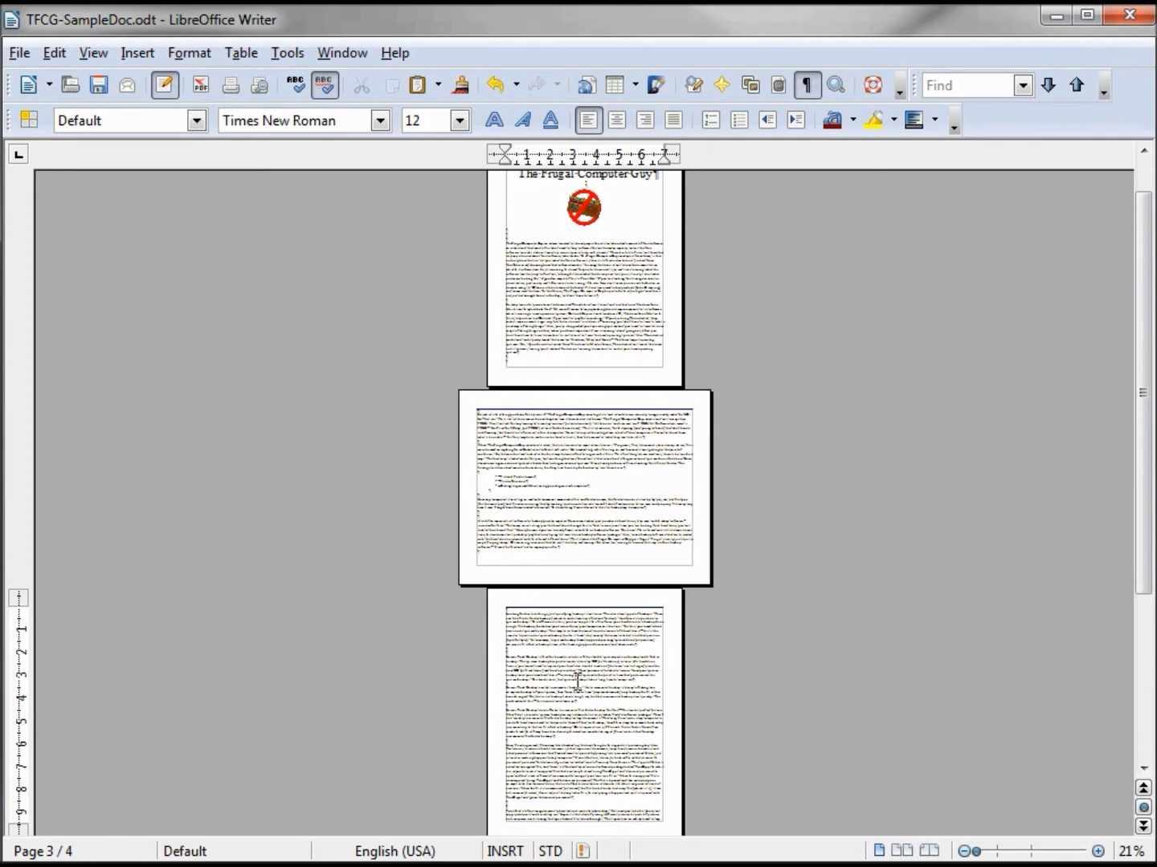
drag(1143, 412, 1140, 678)
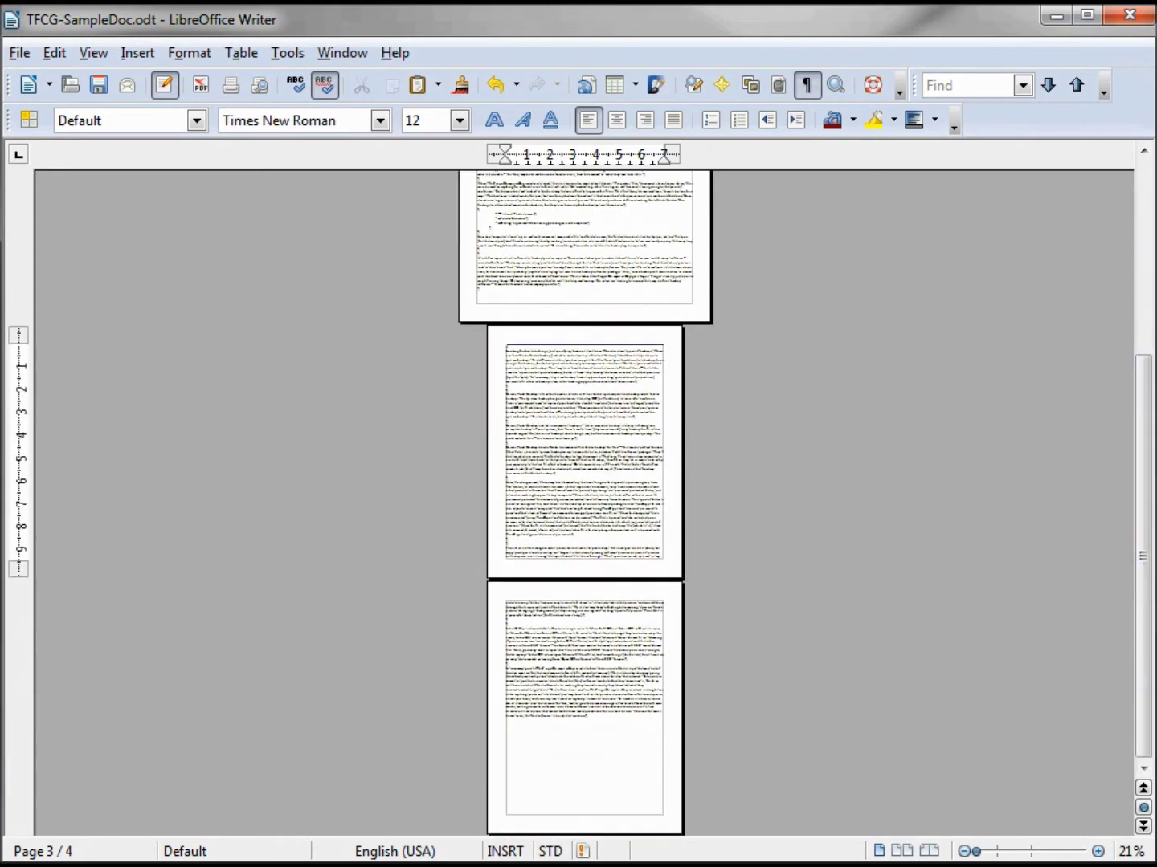